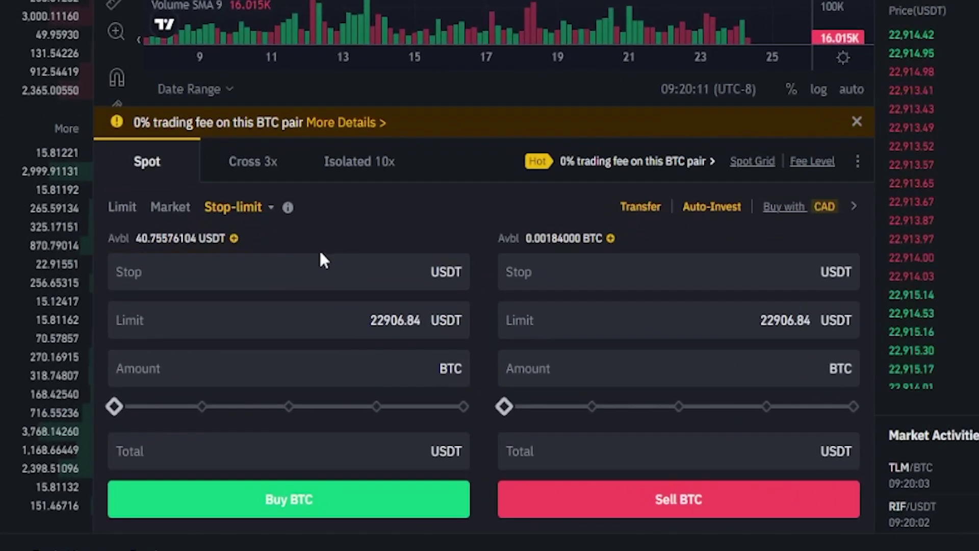
# Step: Change the spot order type from Stop-limit to Trailing Stop
pyautogui.click(270, 208)
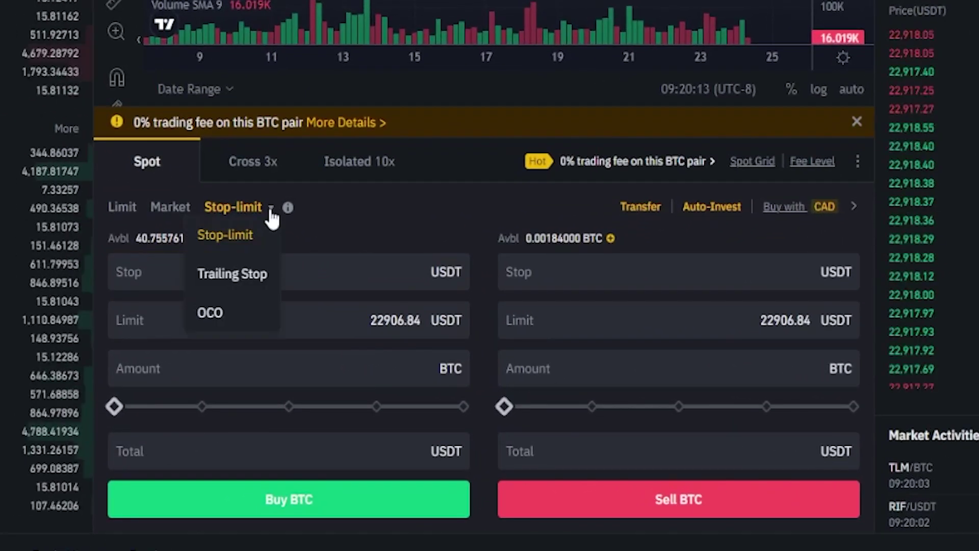
pyautogui.click(223, 278)
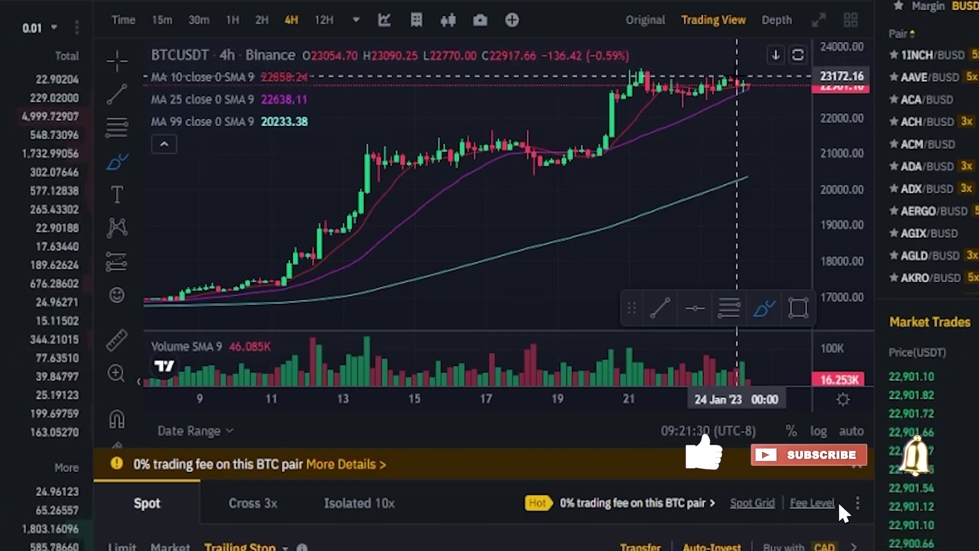
pyautogui.moveTo(735, 85); pyautogui.dragTo(765, 51)
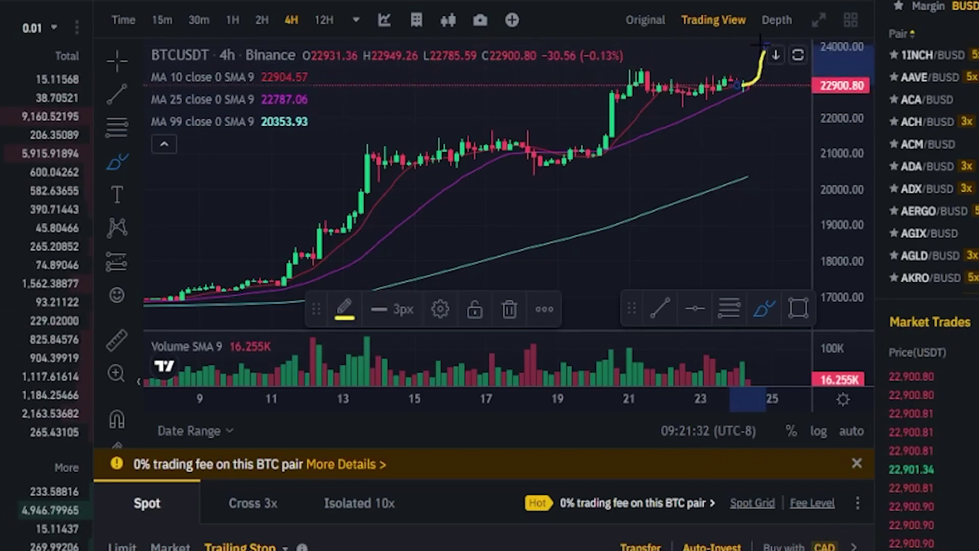
pyautogui.press('Delete')
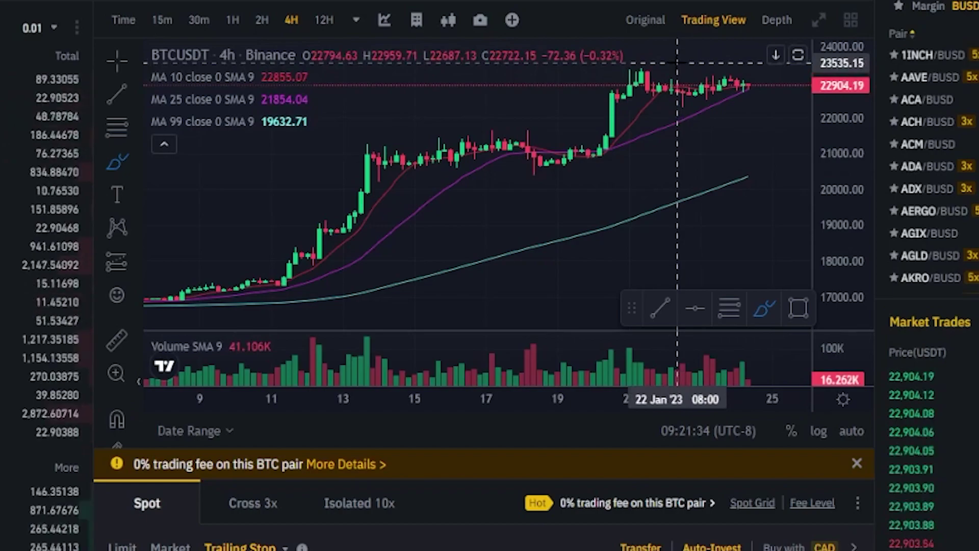
pyautogui.click(654, 61)
pyautogui.moveTo(654, 61)
pyautogui.mouseDown()
pyautogui.moveTo(665, 73)
pyautogui.moveTo(641, 68)
pyautogui.mouseUp()
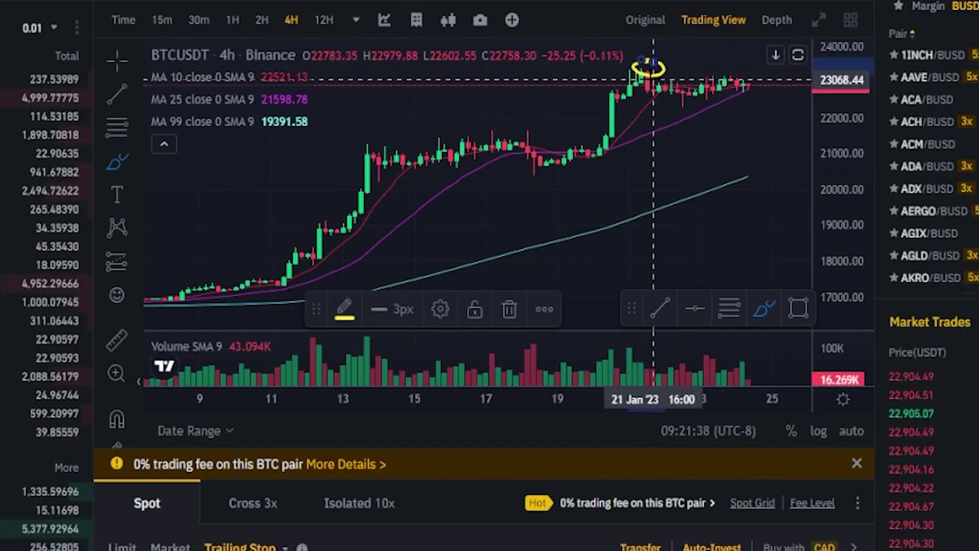
pyautogui.hotkey('ctrl', 'z')
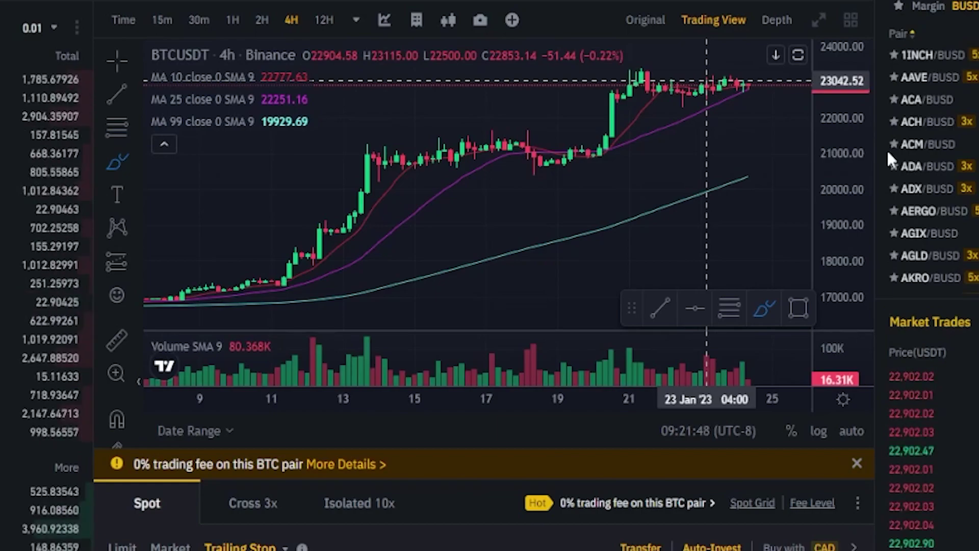
pyautogui.click(696, 307)
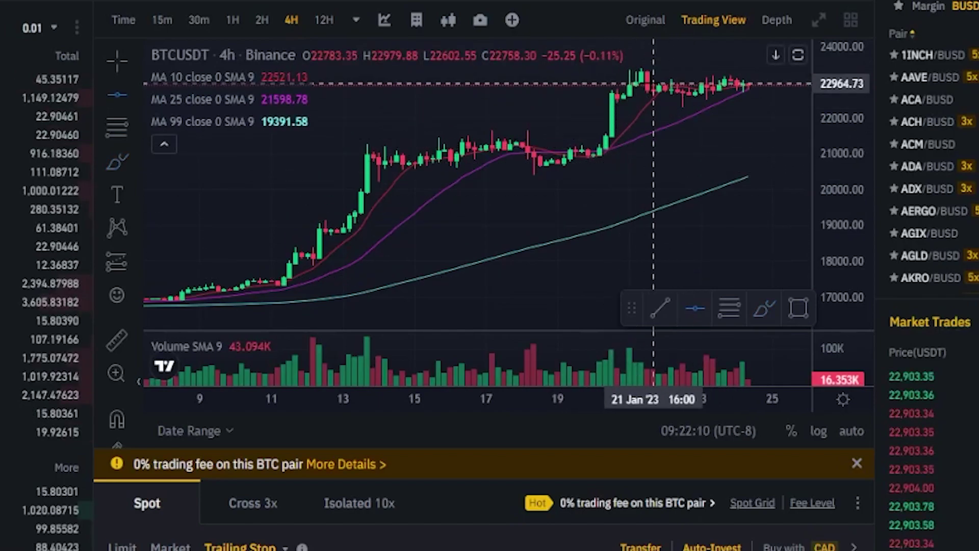
# Step: Mark a horizontal line at 23431.43 on the chart, then go to the sell Act. Price field
pyautogui.click(654, 66)
pyautogui.rightClick(612, 178)
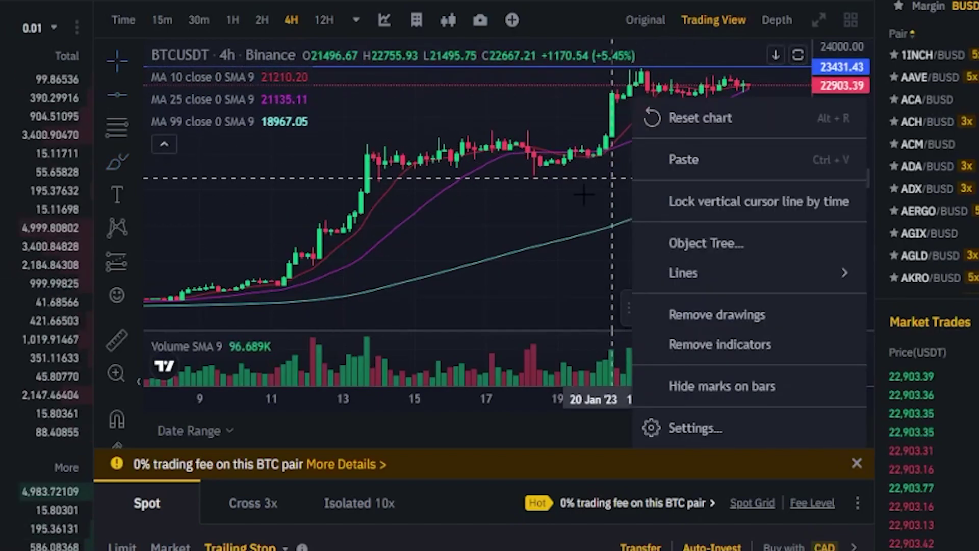
pyautogui.click(584, 194)
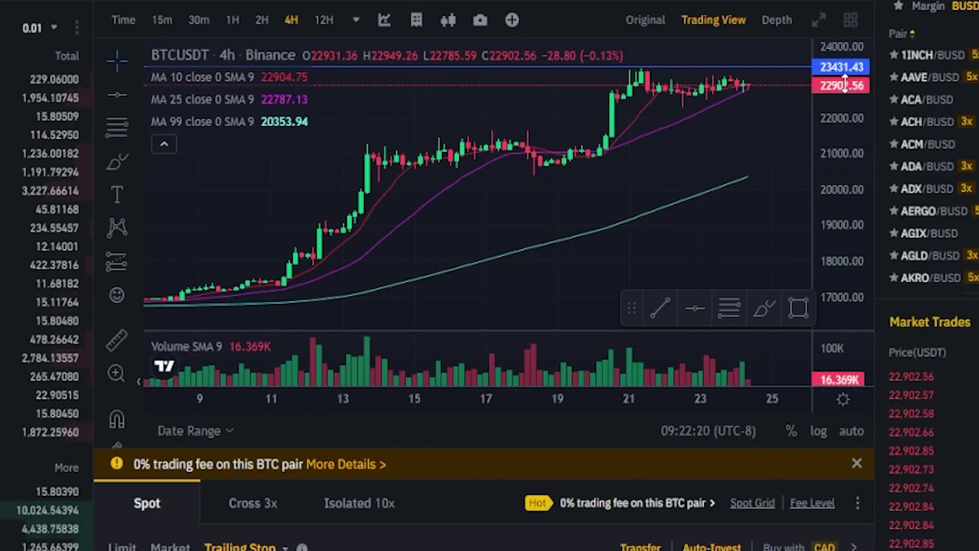
pyautogui.scroll(-6, 659, 264)
pyautogui.click(637, 336)
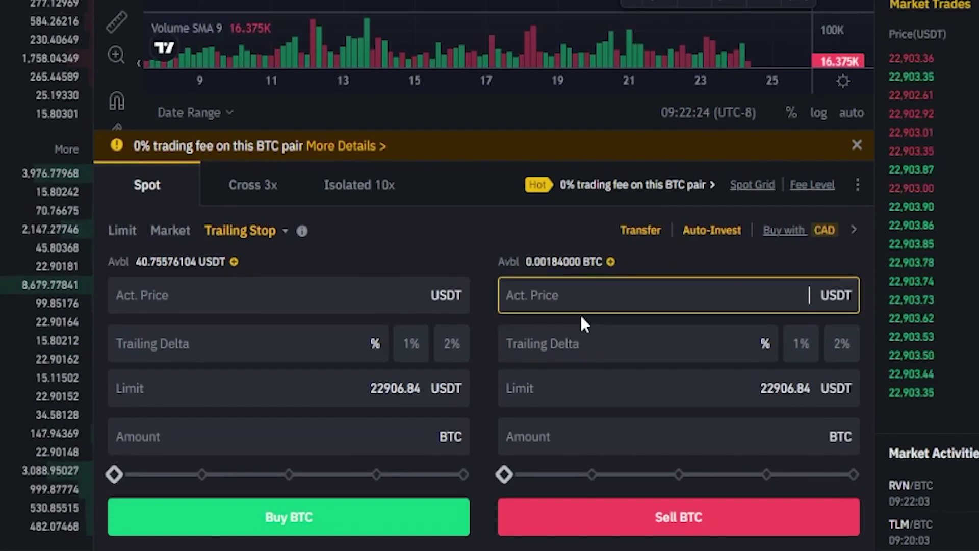
# Step: Enter a sell activation price of 23431 and a trailing delta of 3%
pyautogui.write('23')
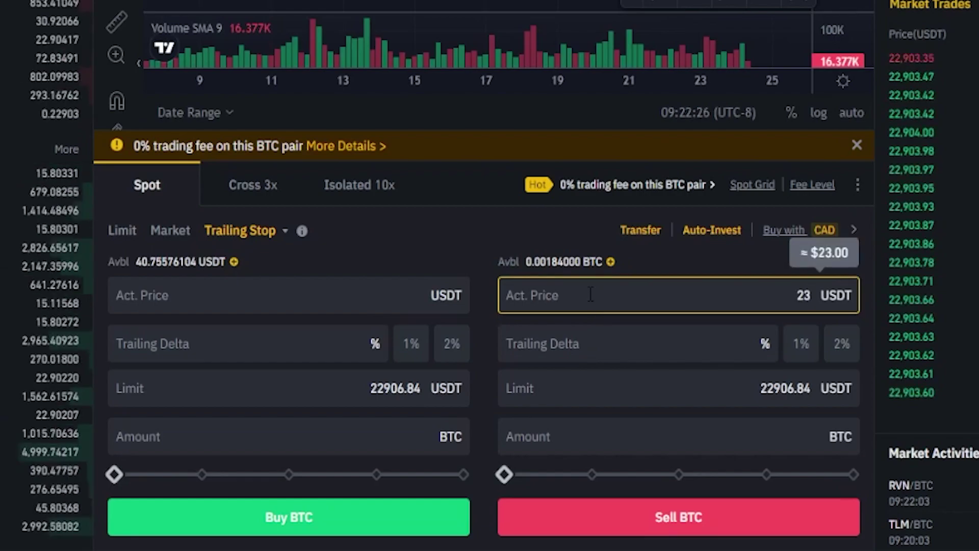
pyautogui.write('431')
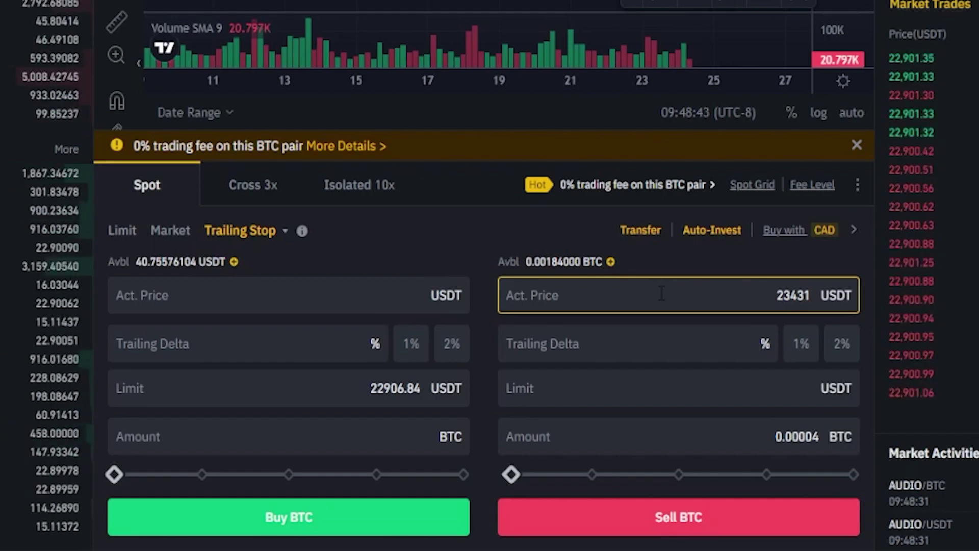
pyautogui.click(540, 344)
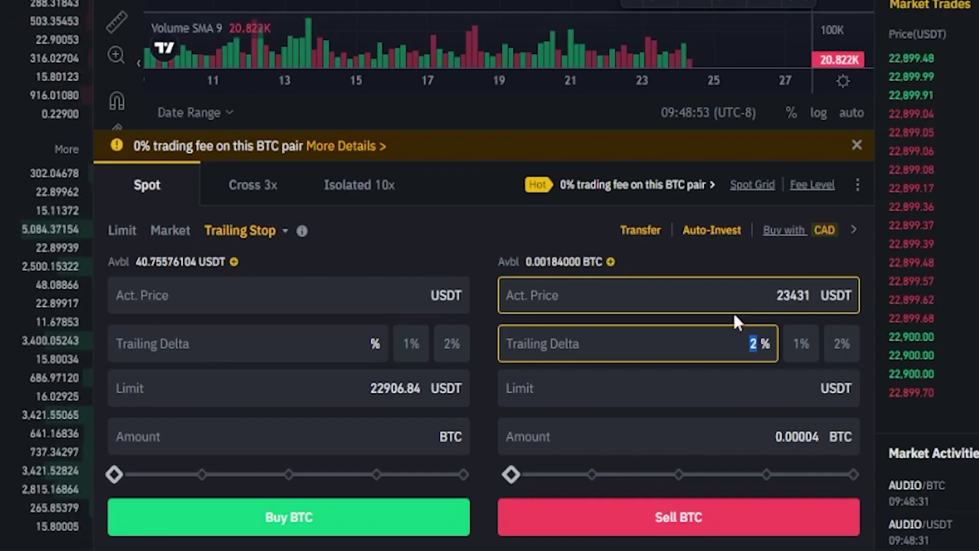
pyautogui.write('3')
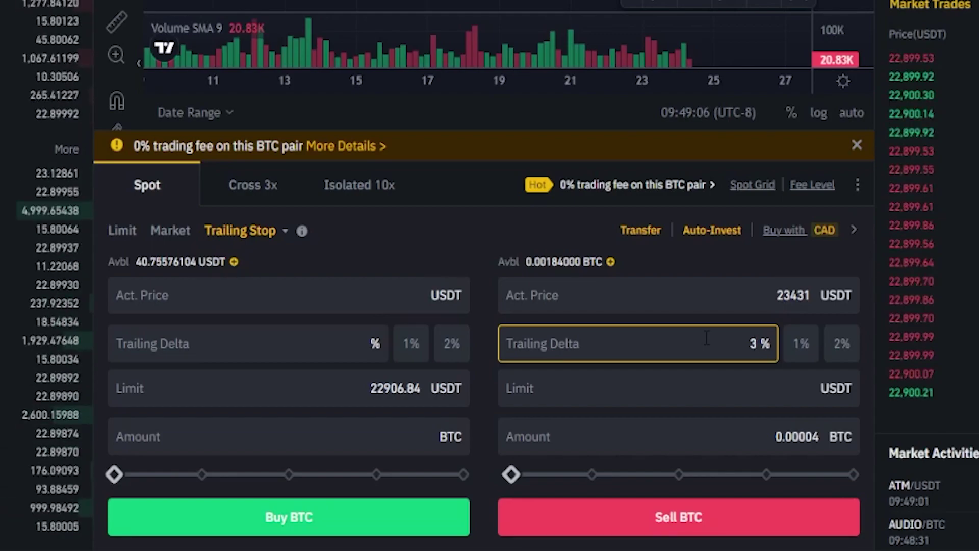
pyautogui.click(584, 387)
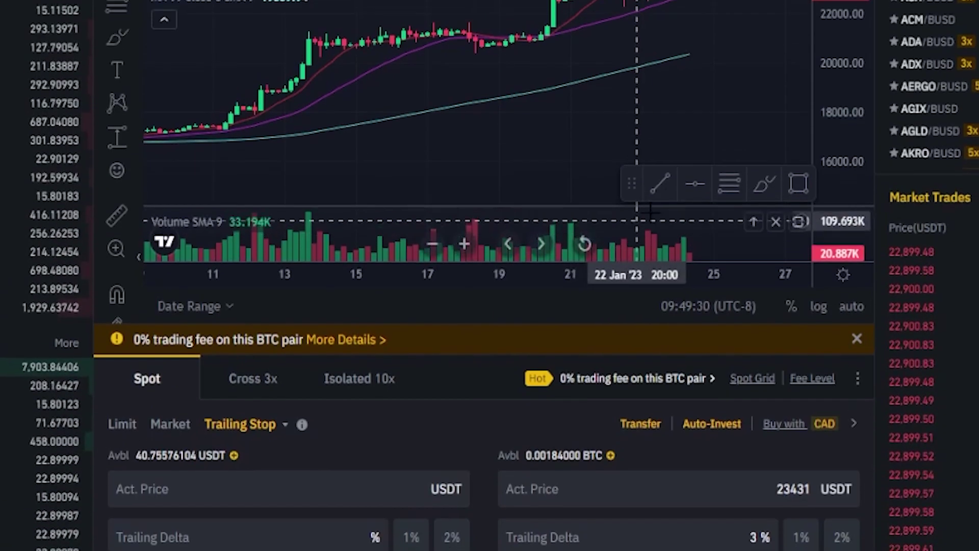
# Step: Draw a horizontal price line at 22241.61 below the 23431.43 line, discarding a stray brush ellipse
pyautogui.click(764, 184)
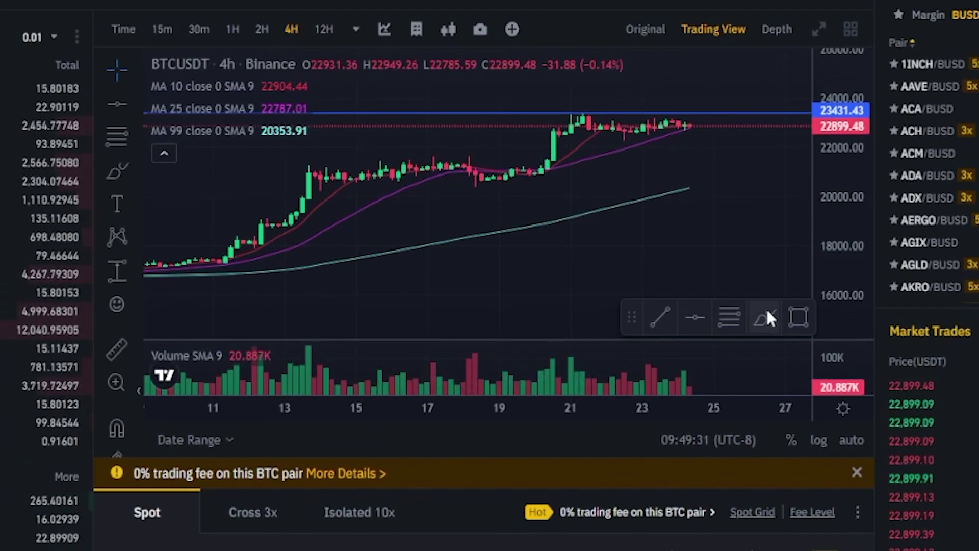
pyautogui.moveTo(637, 134)
pyautogui.mouseDown()
pyautogui.moveTo(624, 131)
pyautogui.moveTo(630, 149)
pyautogui.moveTo(643, 138)
pyautogui.mouseUp()
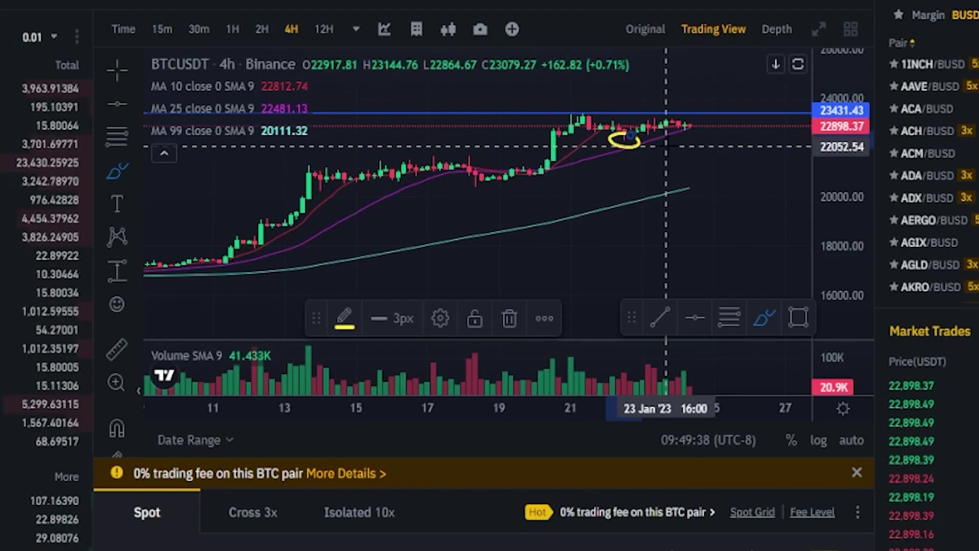
pyautogui.press('Delete')
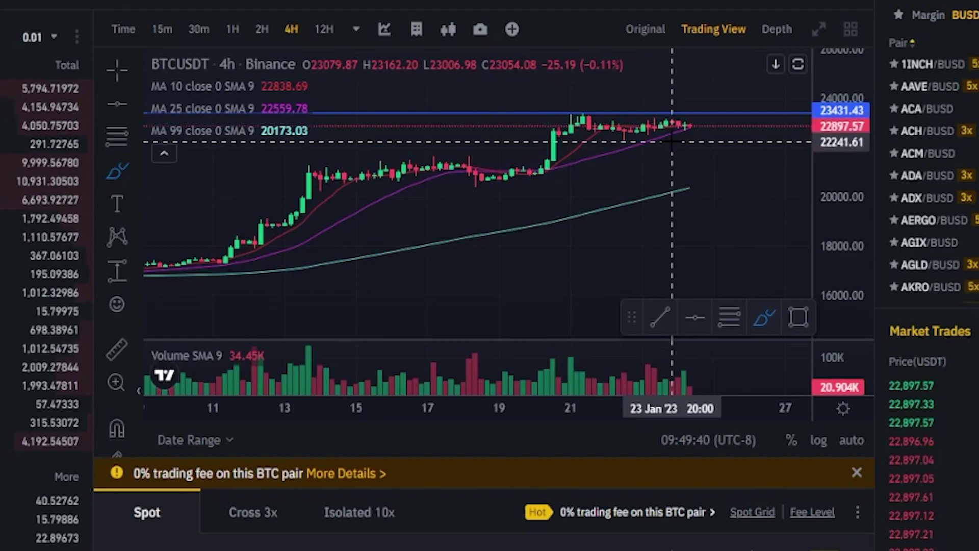
pyautogui.click(695, 312)
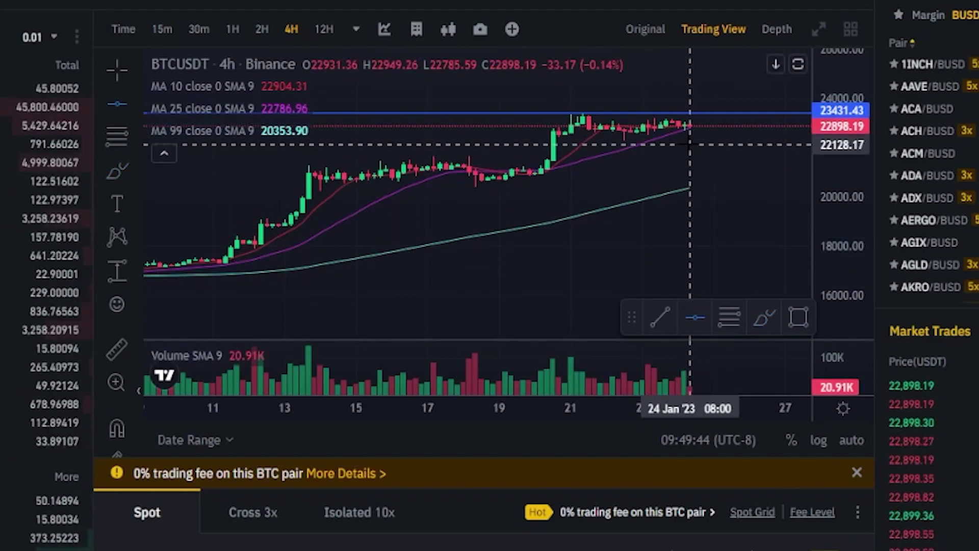
pyautogui.click(690, 142)
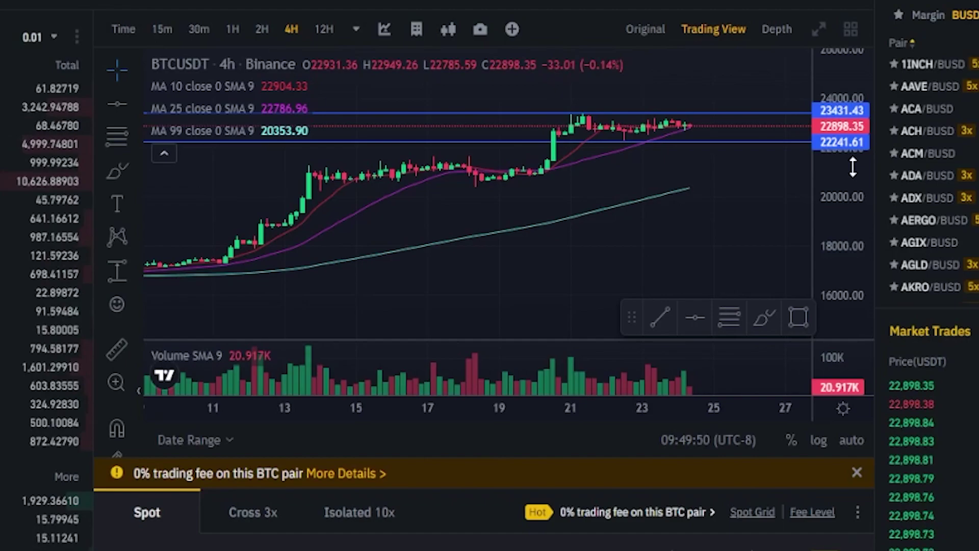
# Step: Enter 22241 as the sell limit price and return to the chart
pyautogui.scroll(-6, 647, 403)
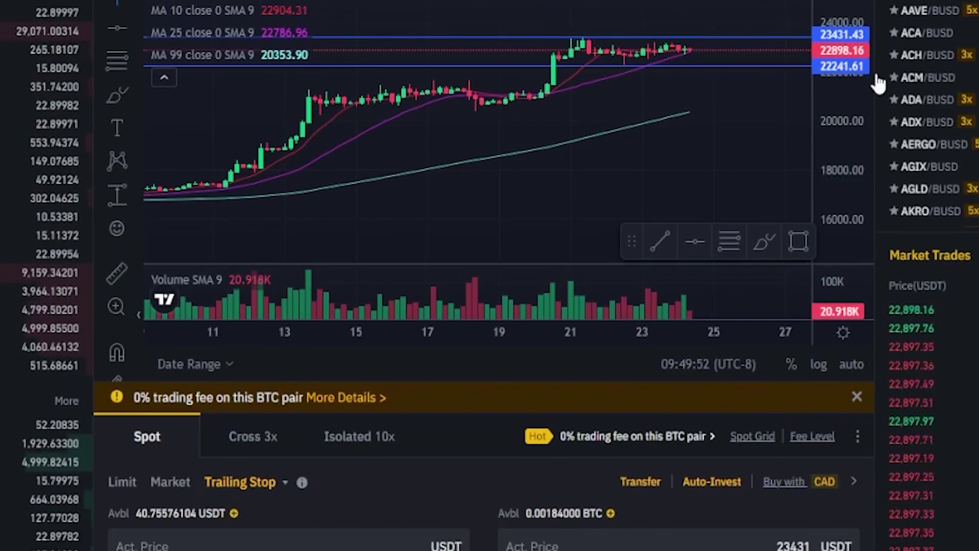
pyautogui.click(600, 388)
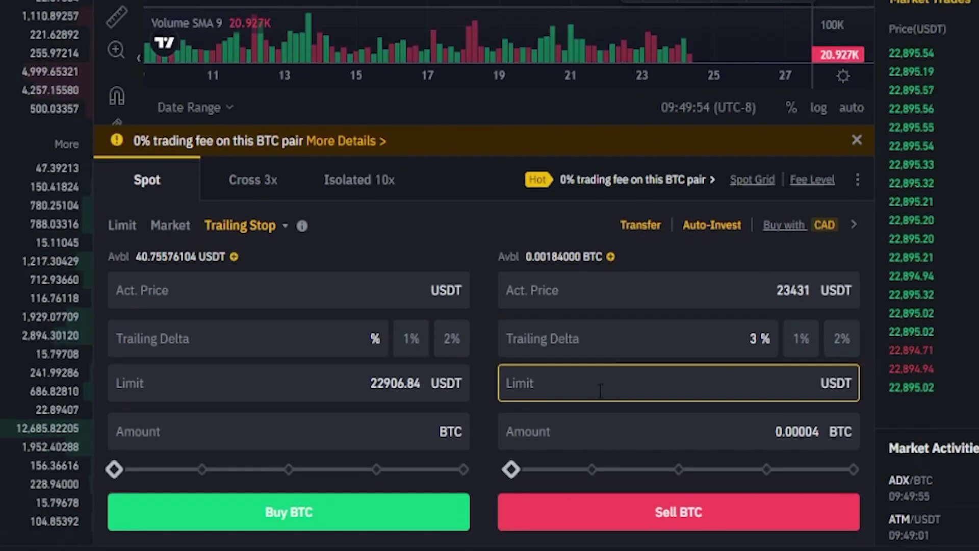
pyautogui.write('22241')
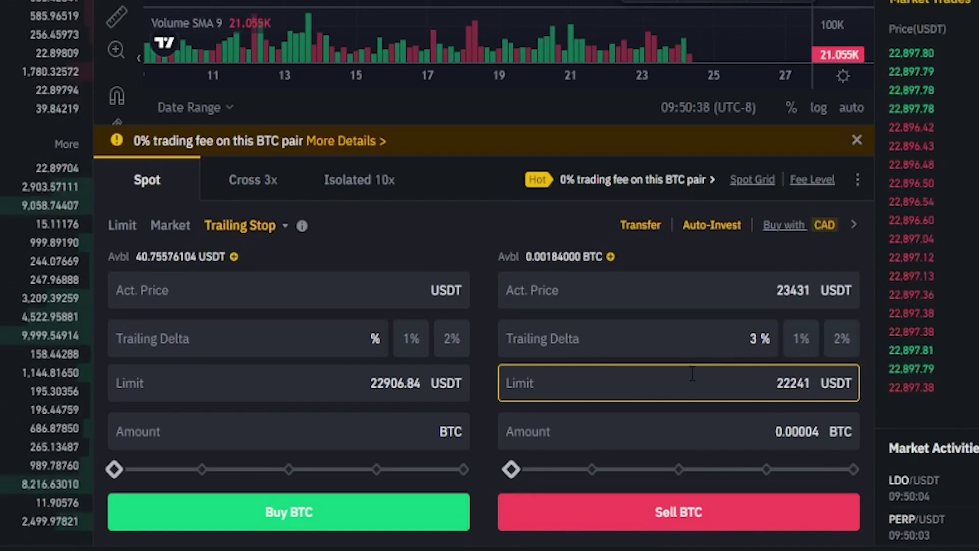
pyautogui.scroll(5, 688, 357)
pyautogui.scroll(3, 681, 313)
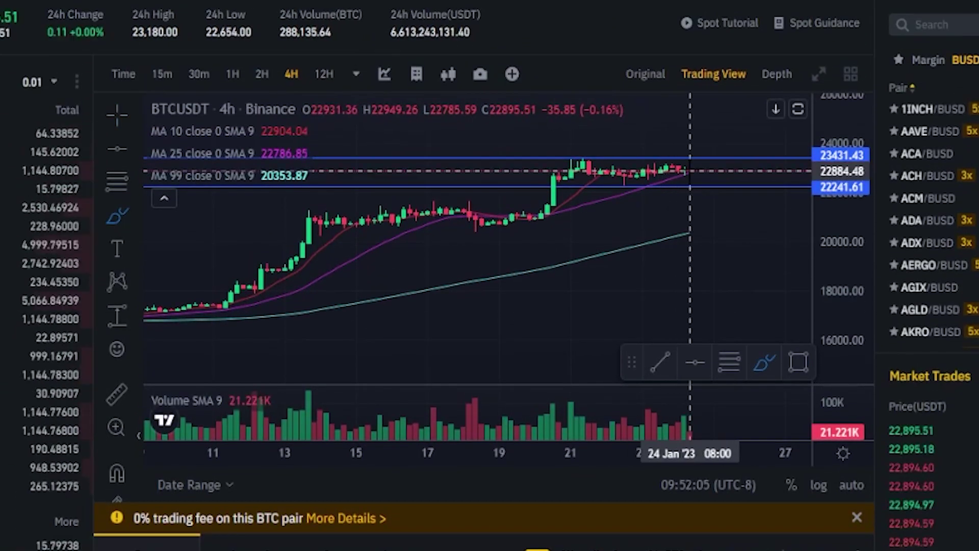
pyautogui.moveTo(697, 172)
pyautogui.mouseDown()
pyautogui.moveTo(726, 154)
pyautogui.moveTo(726, 109)
pyautogui.mouseUp()
pyautogui.moveTo(738, 144)
pyautogui.mouseDown()
pyautogui.moveTo(722, 153)
pyautogui.moveTo(742, 151)
pyautogui.moveTo(731, 148)
pyautogui.mouseUp()
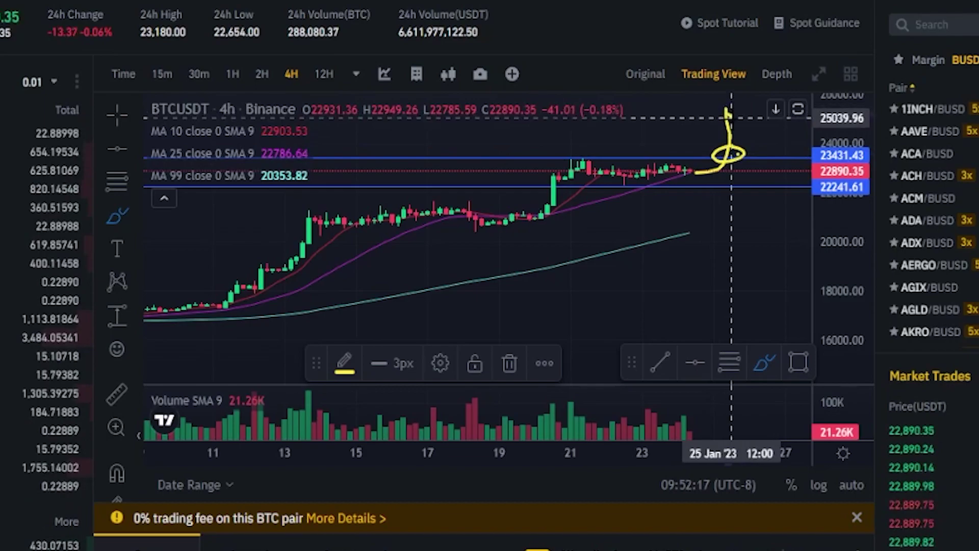
pyautogui.moveTo(727, 112); pyautogui.dragTo(737, 127)
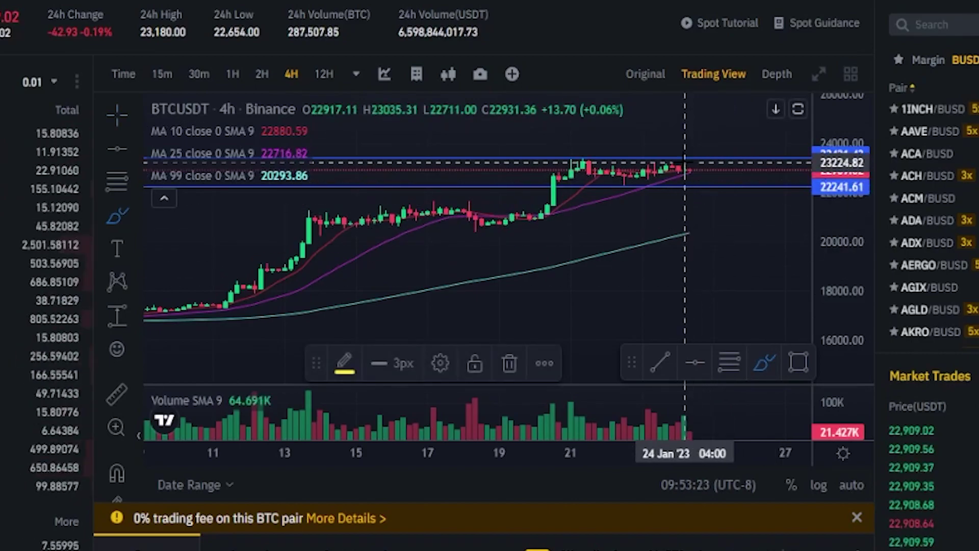
pyautogui.moveTo(686, 163)
pyautogui.mouseDown()
pyautogui.moveTo(714, 151)
pyautogui.moveTo(746, 95)
pyautogui.moveTo(750, 120)
pyautogui.mouseUp()
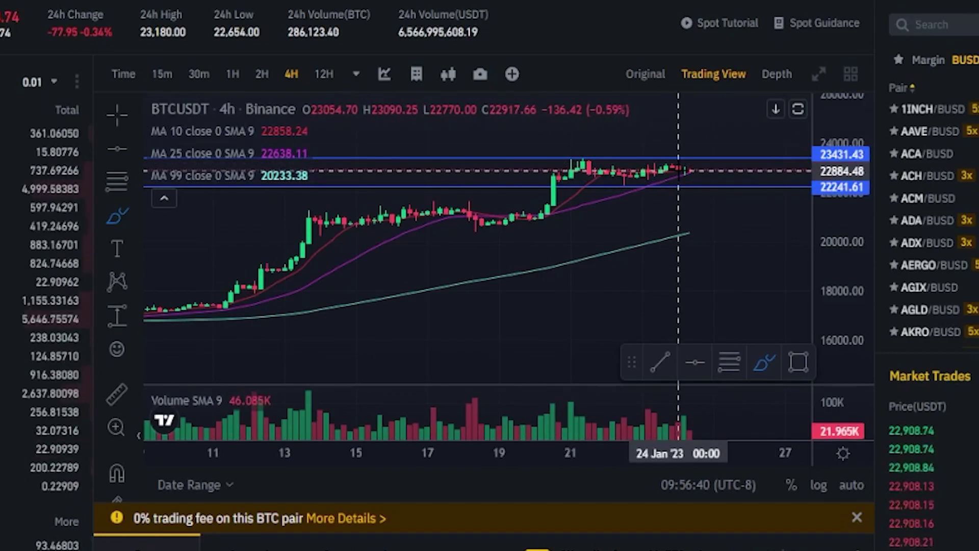
pyautogui.moveTo(678, 171)
pyautogui.mouseDown()
pyautogui.moveTo(720, 142)
pyautogui.moveTo(738, 176)
pyautogui.mouseUp()
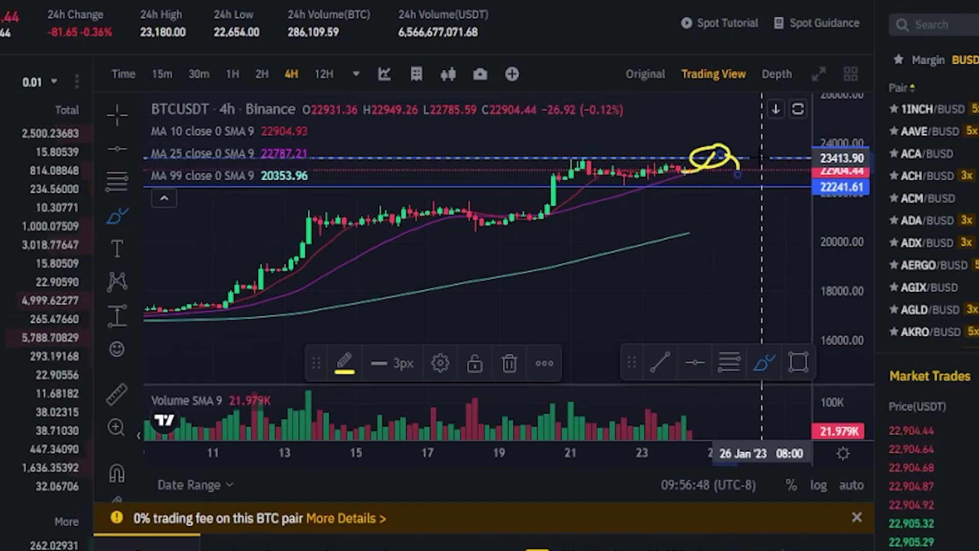
pyautogui.press('Delete')
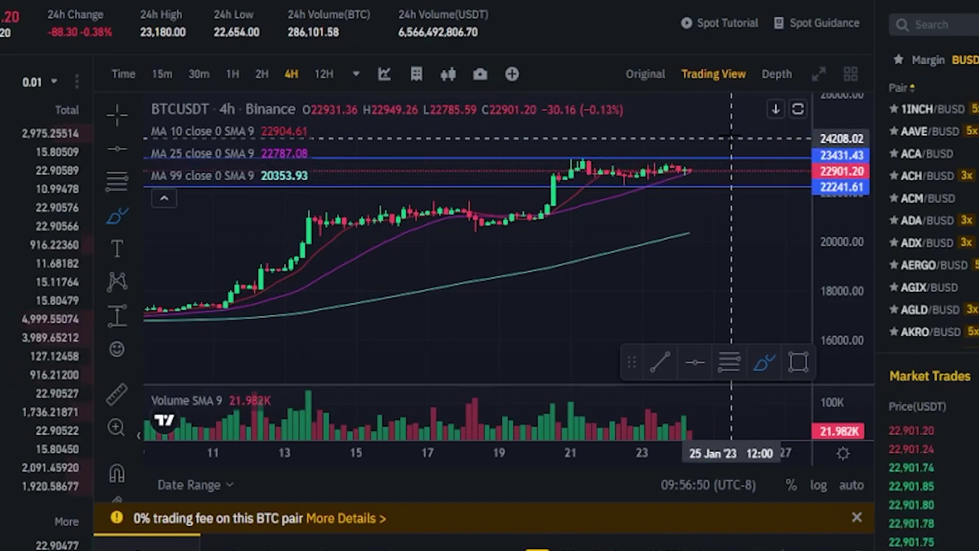
pyautogui.moveTo(744, 176)
pyautogui.mouseDown()
pyautogui.moveTo(712, 190)
pyautogui.moveTo(762, 178)
pyautogui.mouseUp()
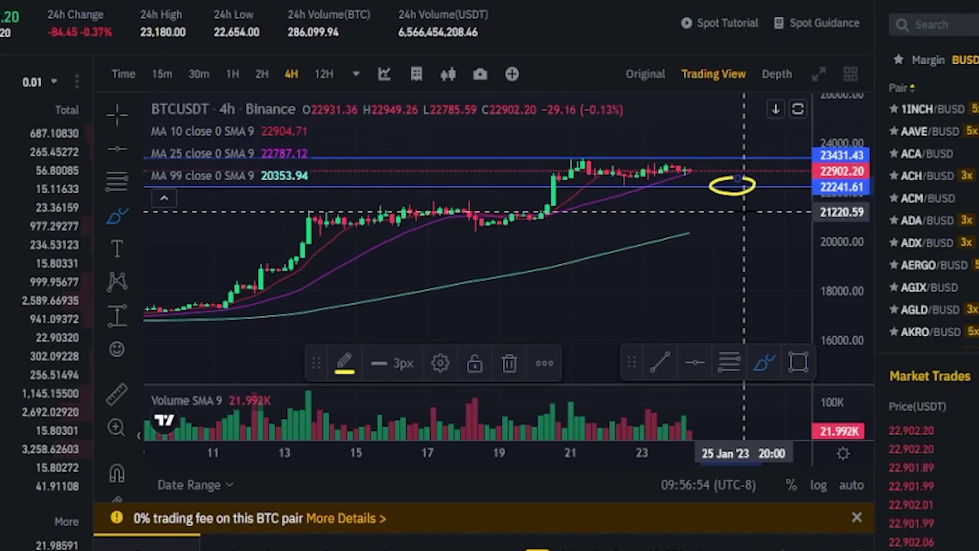
pyautogui.press('Delete')
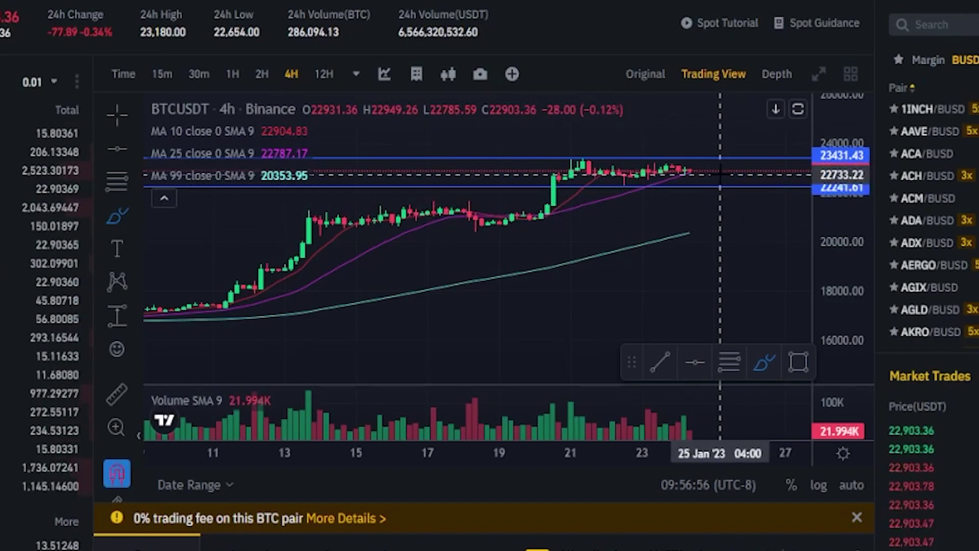
pyautogui.moveTo(690, 171); pyautogui.dragTo(702, 163)
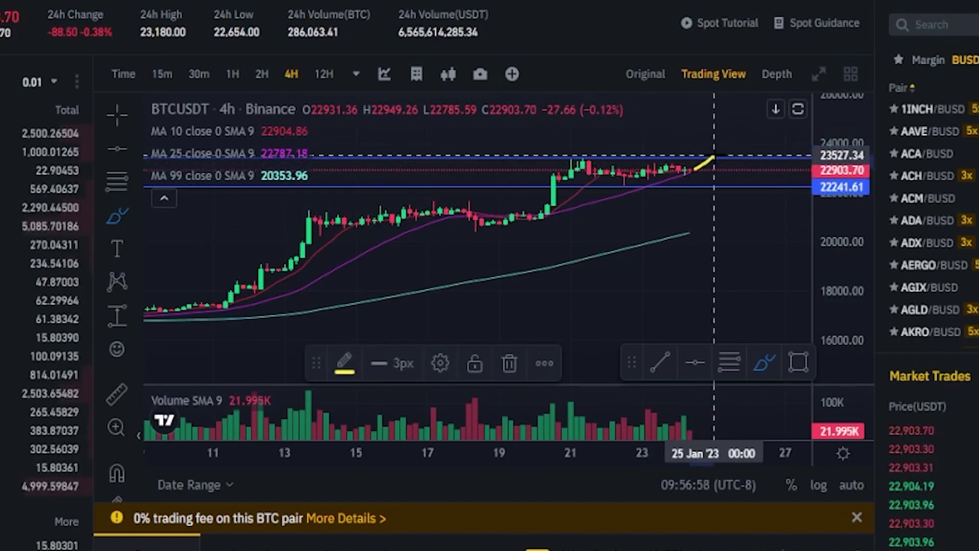
pyautogui.moveTo(731, 195); pyautogui.dragTo(738, 256)
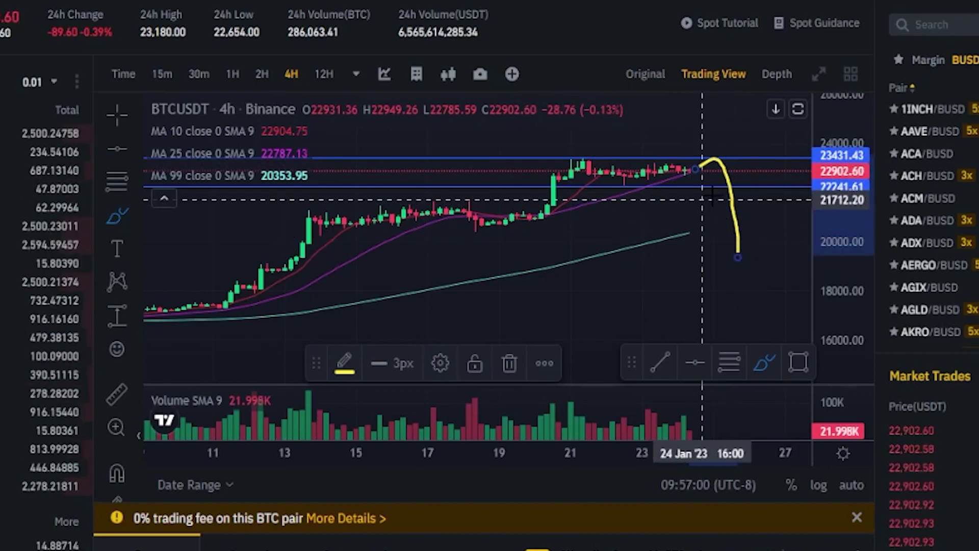
pyautogui.moveTo(708, 198); pyautogui.dragTo(738, 180)
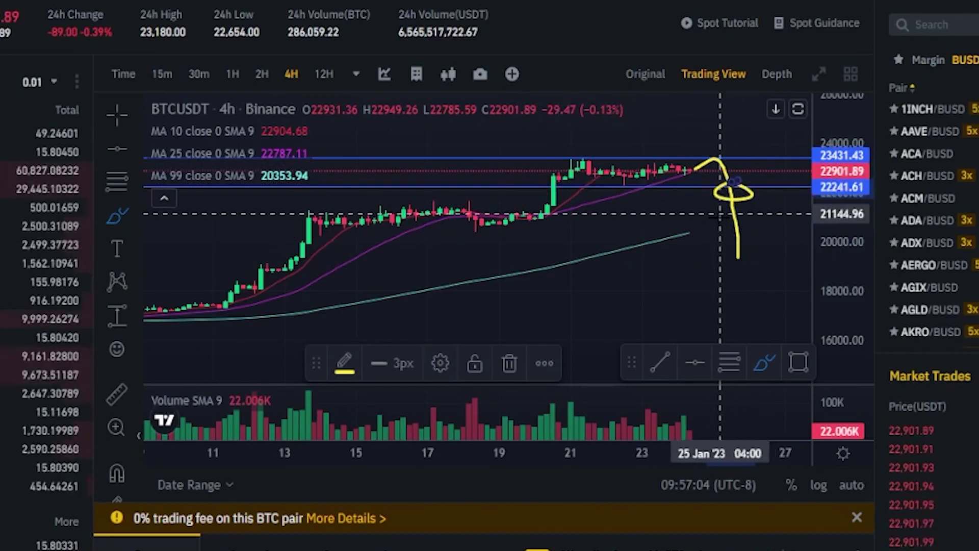
pyautogui.press('Delete')
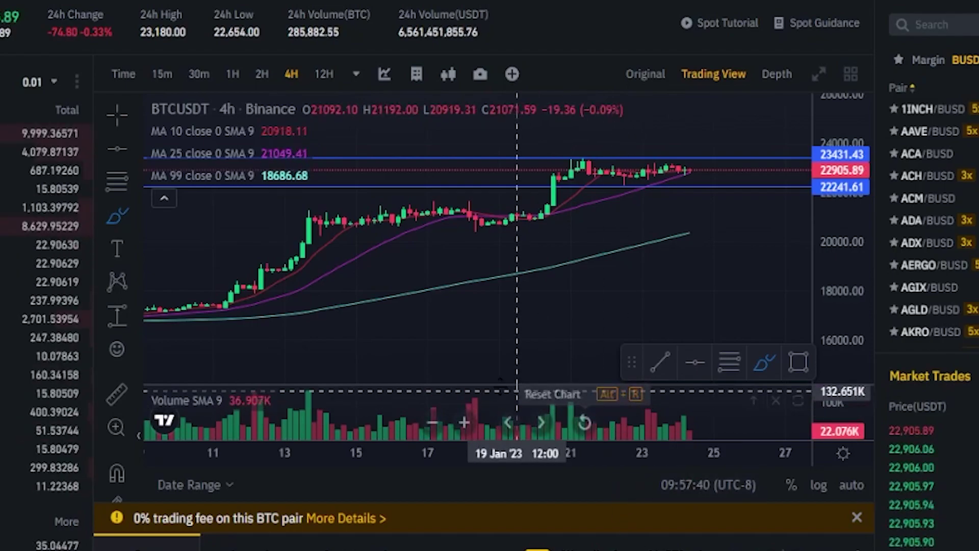
# Step: Measure a price range from the 23431 line down about 3% (−3.24%)
pyautogui.click(116, 310)
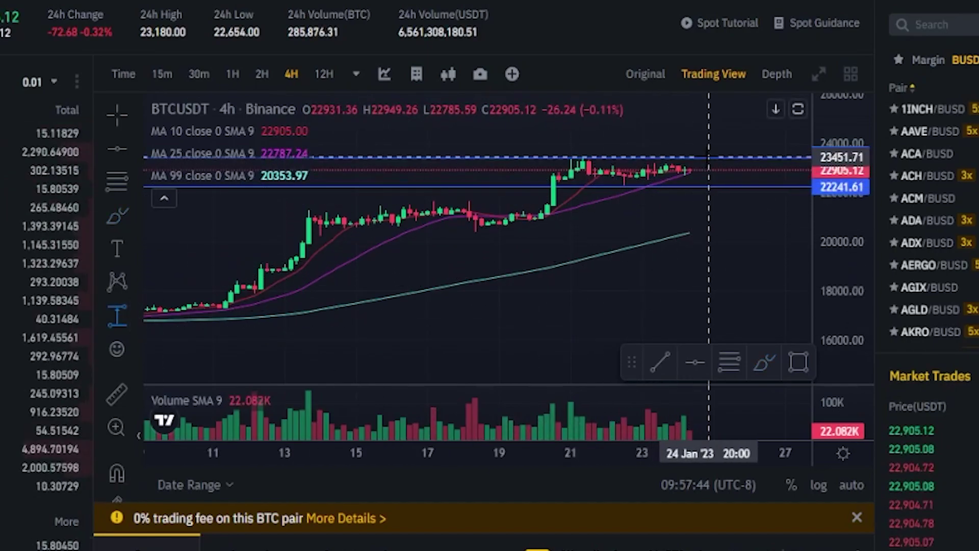
pyautogui.click(708, 159)
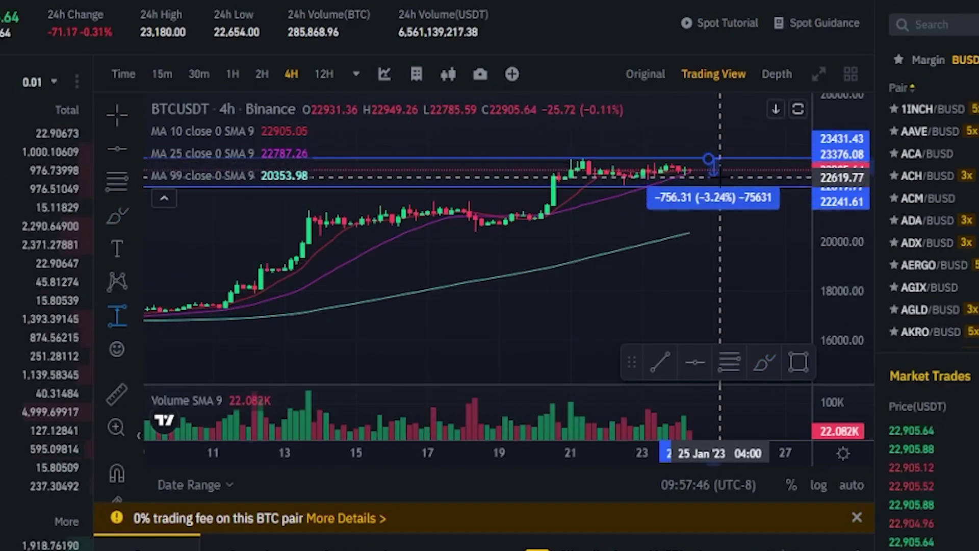
pyautogui.click(726, 177)
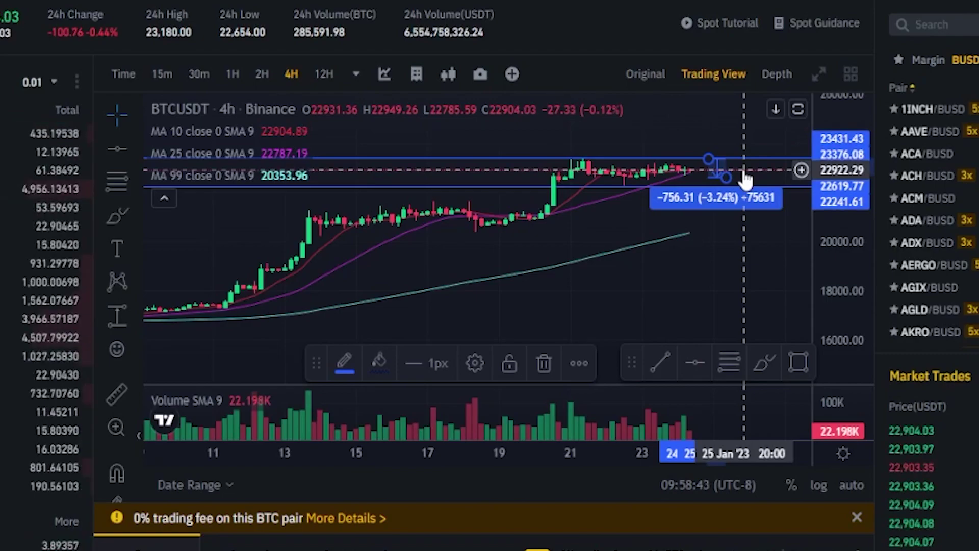
pyautogui.scroll(-5, 745, 408)
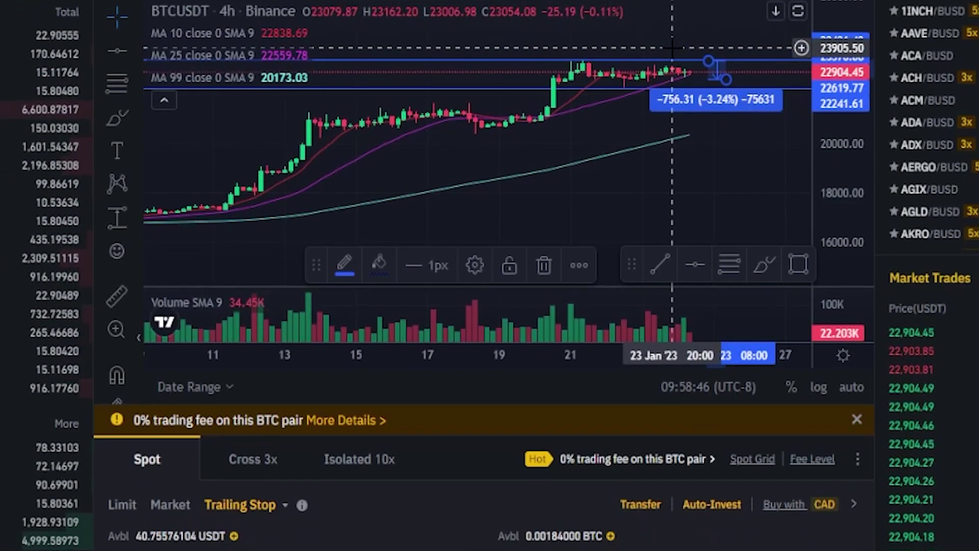
# Step: Set the sell trailing delta to 6% and stretch the chart measurement to a −6.15% drop
pyautogui.click(745, 433)
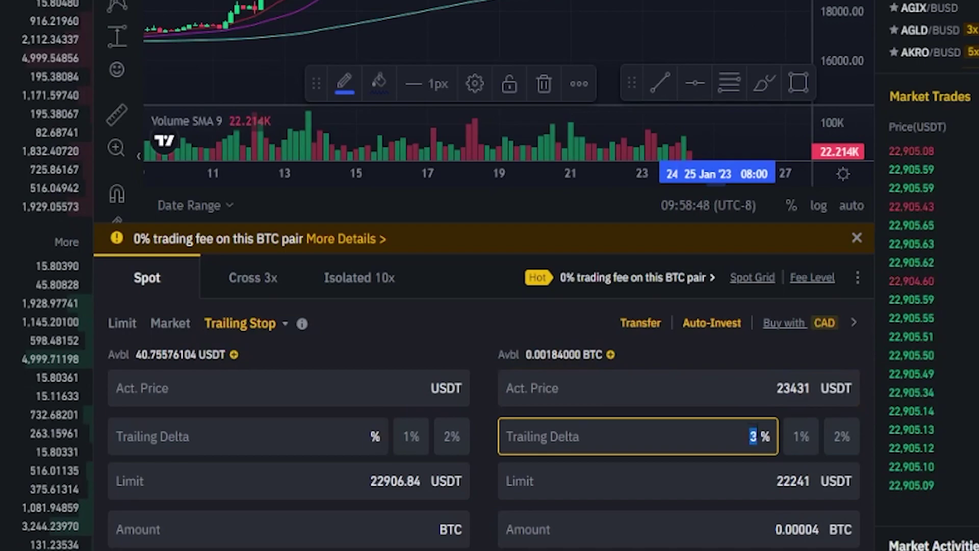
pyautogui.write('6')
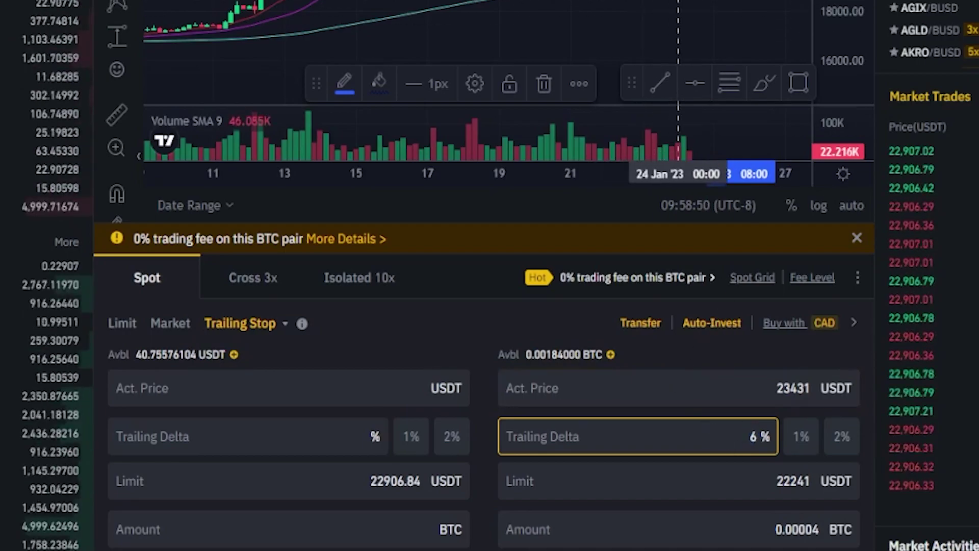
pyautogui.scroll(5, 663, 255)
pyautogui.rightClick(630, 49)
pyautogui.press('Escape')
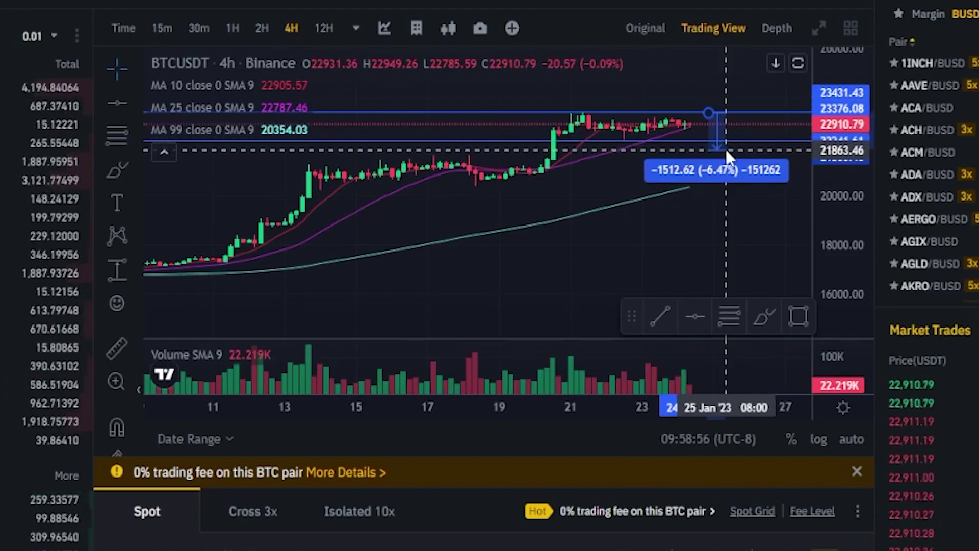
pyautogui.click(732, 147)
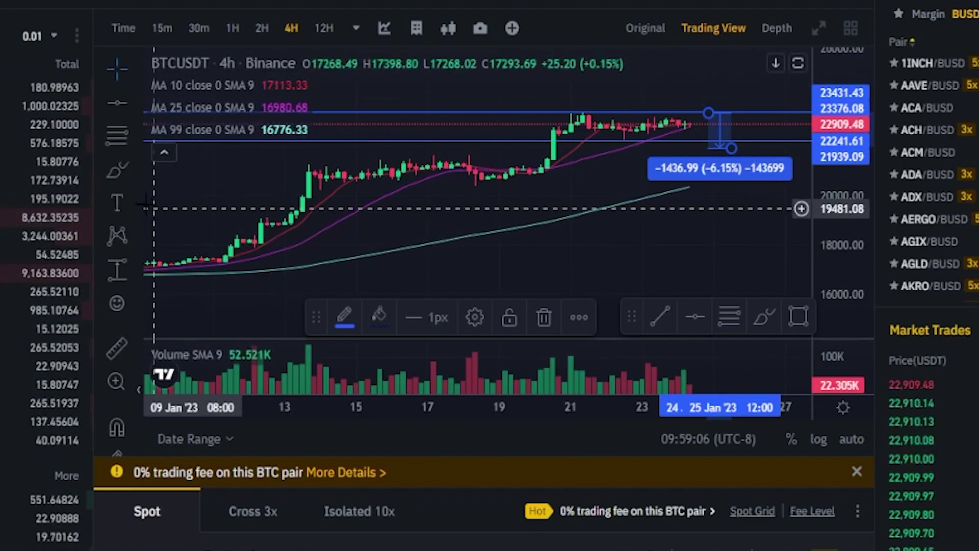
# Step: Brush-sketch a dip-and-rebound and a sharp fall on the chart, then undo both sketches
pyautogui.click(117, 171)
pyautogui.moveTo(725, 161)
pyautogui.mouseDown()
pyautogui.moveTo(730, 214)
pyautogui.moveTo(767, 185)
pyautogui.moveTo(771, 123)
pyautogui.moveTo(786, 130)
pyautogui.moveTo(768, 124)
pyautogui.moveTo(785, 152)
pyautogui.moveTo(765, 140)
pyautogui.mouseUp()
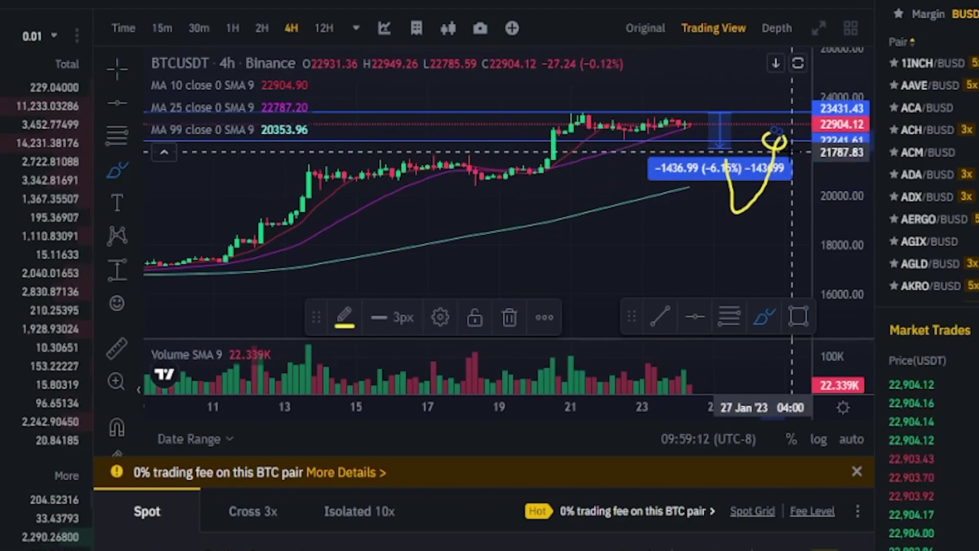
pyautogui.moveTo(684, 124)
pyautogui.mouseDown()
pyautogui.moveTo(696, 120)
pyautogui.moveTo(719, 175)
pyautogui.moveTo(709, 282)
pyautogui.mouseUp()
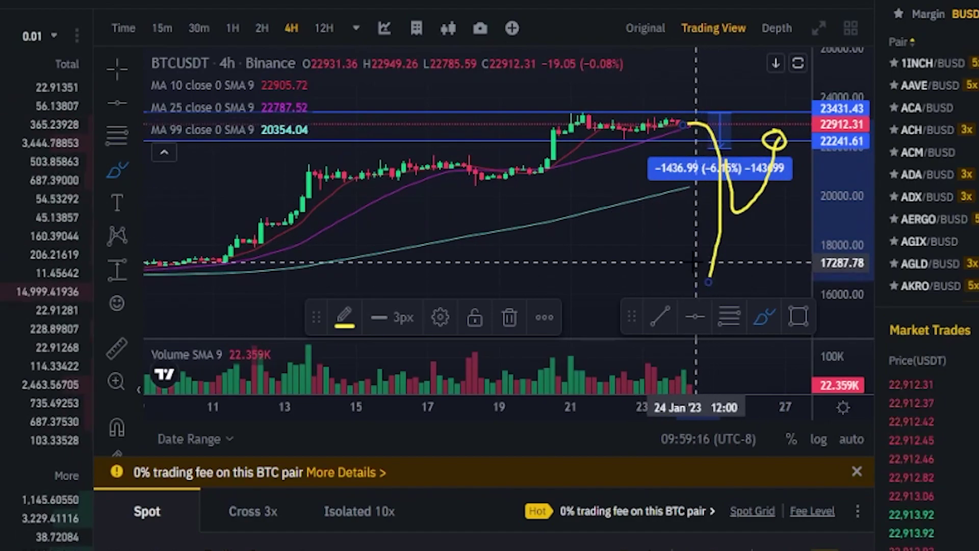
pyautogui.hotkey('ctrl', 'z')
pyautogui.hotkey('ctrl', 'z')
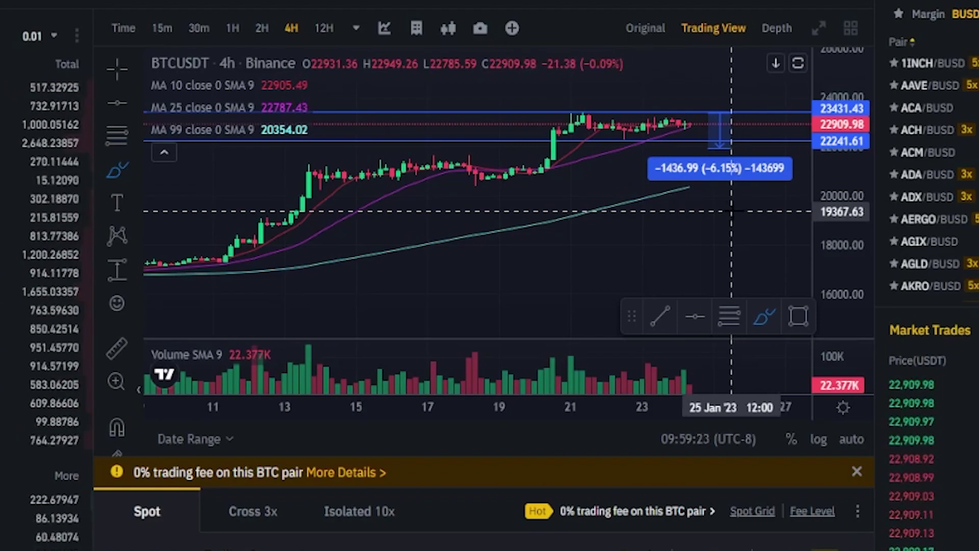
pyautogui.scroll(-6, 731, 210)
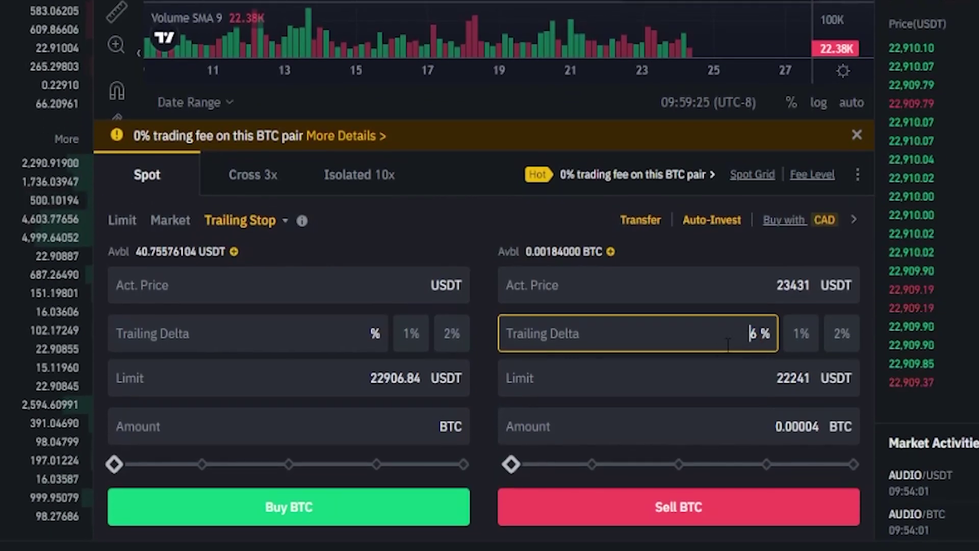
# Step: Change the sell trailing delta back to 3%
pyautogui.write('3')
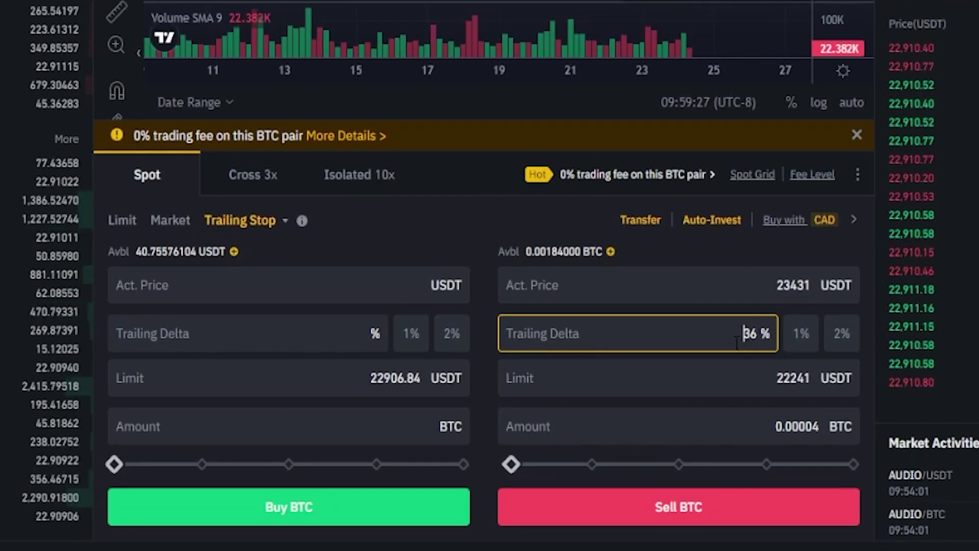
pyautogui.moveTo(736, 342); pyautogui.dragTo(765, 351)
pyautogui.write('3')
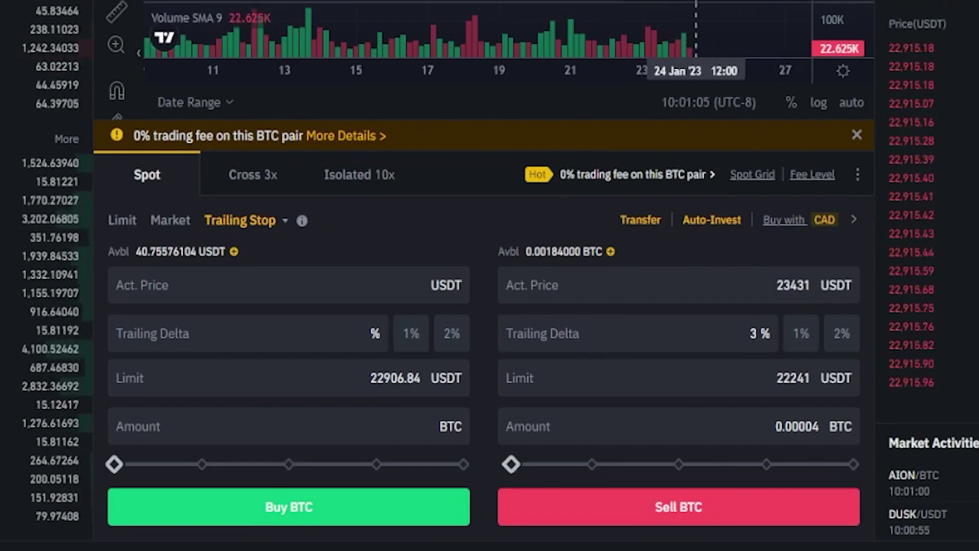
# Step: Sketch a price-drop curve on the chart twice, removing each one afterwards
pyautogui.scroll(5, 690, 75)
pyautogui.scroll(1, 690, 76)
pyautogui.moveTo(695, 127)
pyautogui.mouseDown()
pyautogui.moveTo(719, 133)
pyautogui.moveTo(732, 182)
pyautogui.mouseUp()
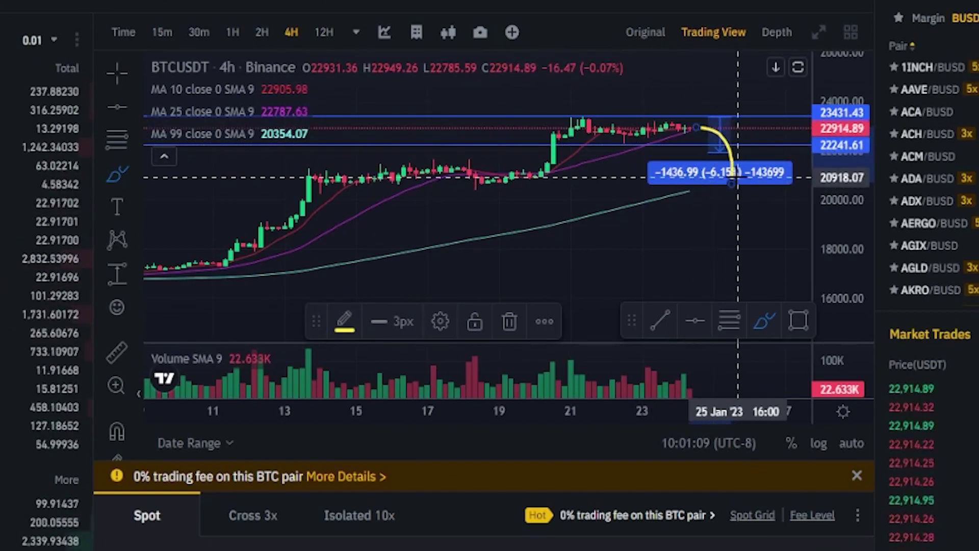
pyautogui.hotkey('ctrl', 'z')
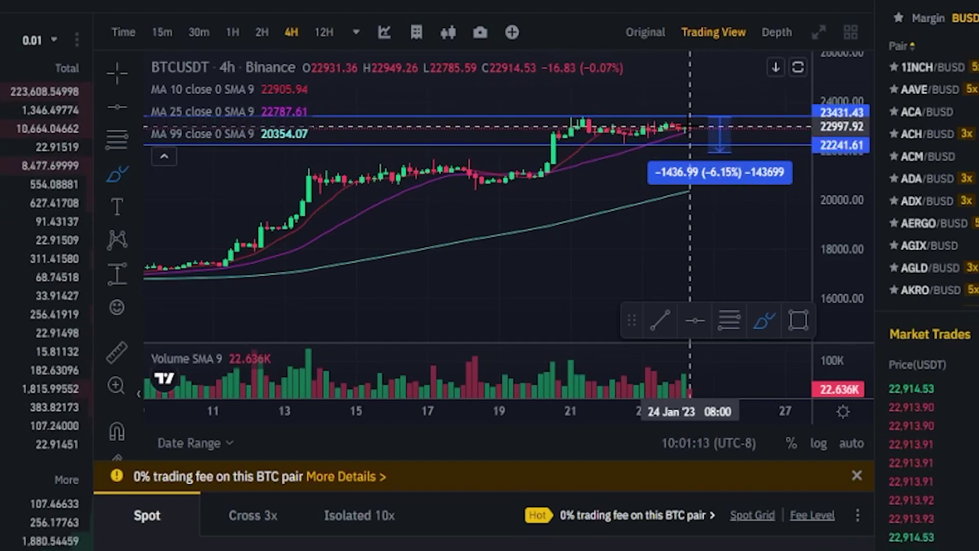
pyautogui.click(685, 126)
pyautogui.moveTo(685, 126)
pyautogui.mouseDown()
pyautogui.moveTo(720, 133)
pyautogui.moveTo(726, 230)
pyautogui.mouseUp()
pyautogui.press('Delete')
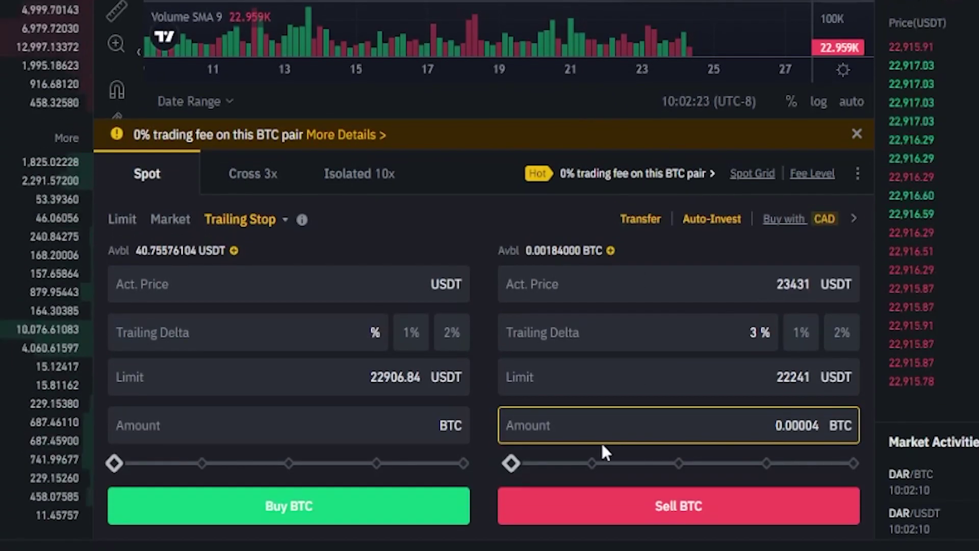
# Step: Set the sell amount to the full 0.00184 BTC balance and submit the sell
pyautogui.click(518, 466)
pyautogui.moveTo(518, 463); pyautogui.dragTo(654, 464)
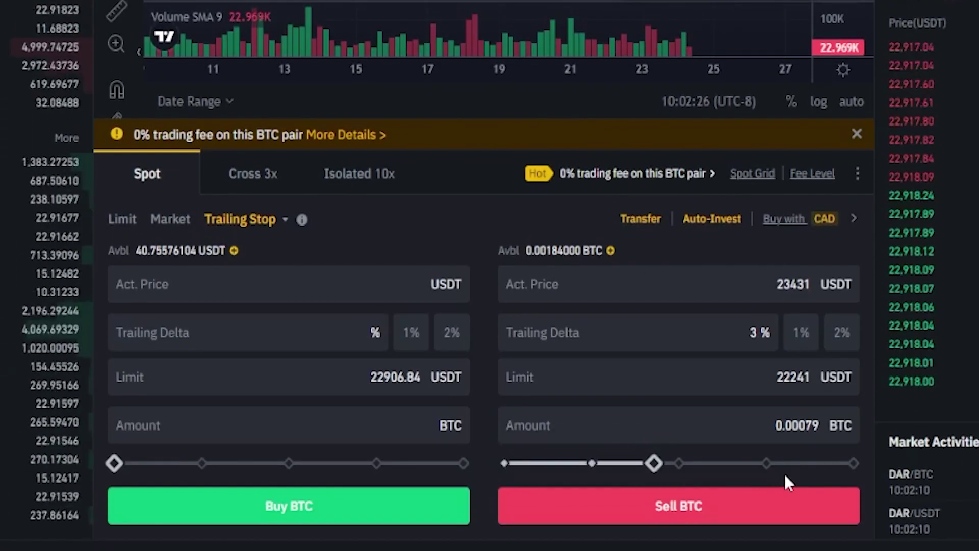
pyautogui.click(853, 463)
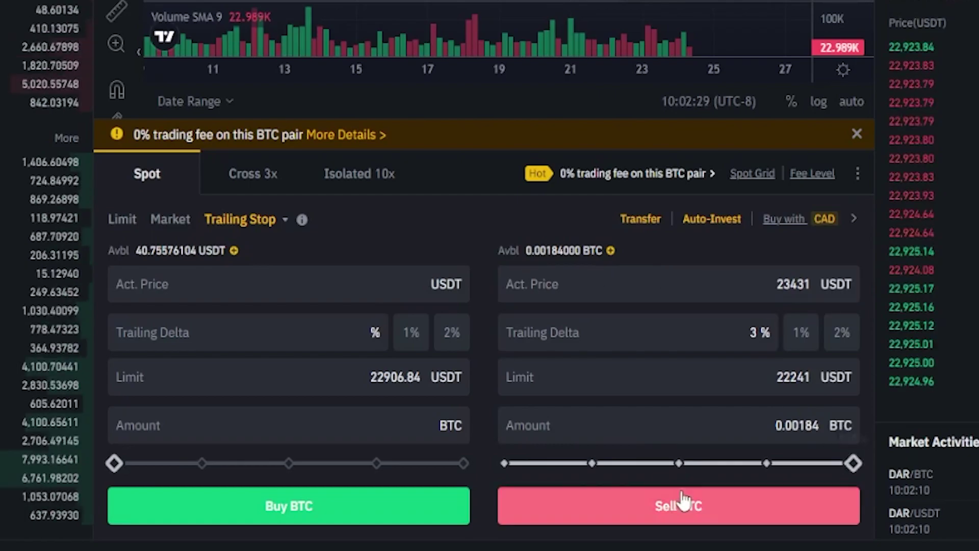
pyautogui.click(684, 500)
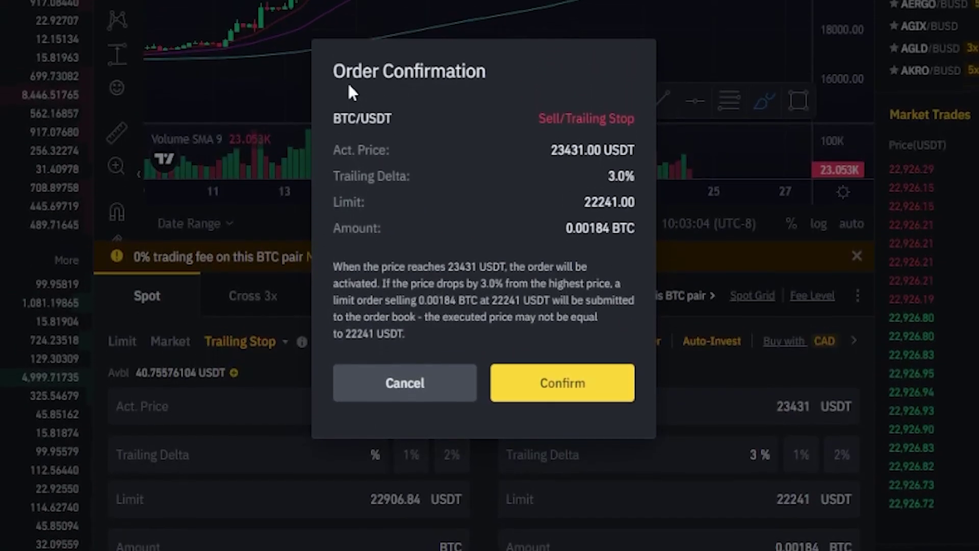
# Step: Check the confirmation's 23431 activation, 3.0% delta and 22241 limit, then confirm the order
pyautogui.moveTo(393, 105); pyautogui.dragTo(351, 106)
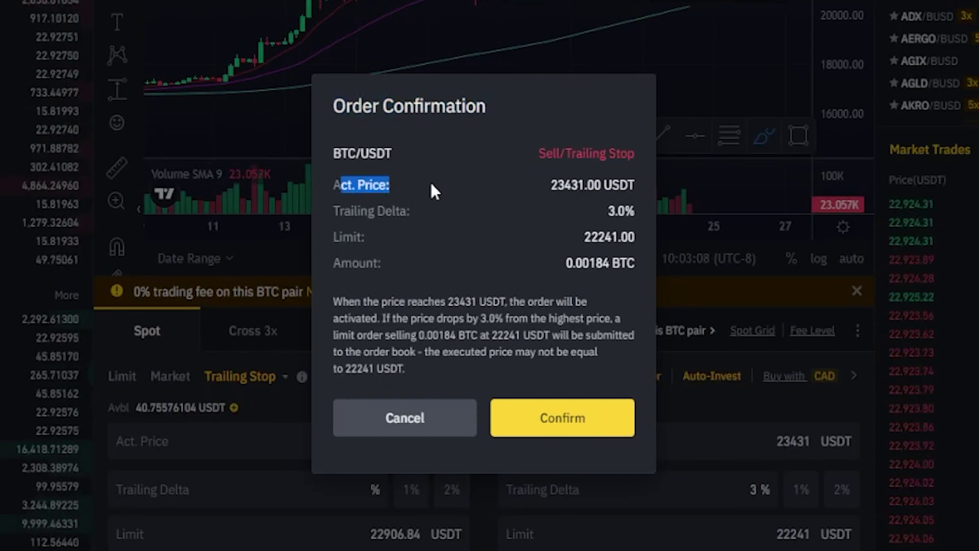
pyautogui.moveTo(587, 173); pyautogui.dragTo(541, 183)
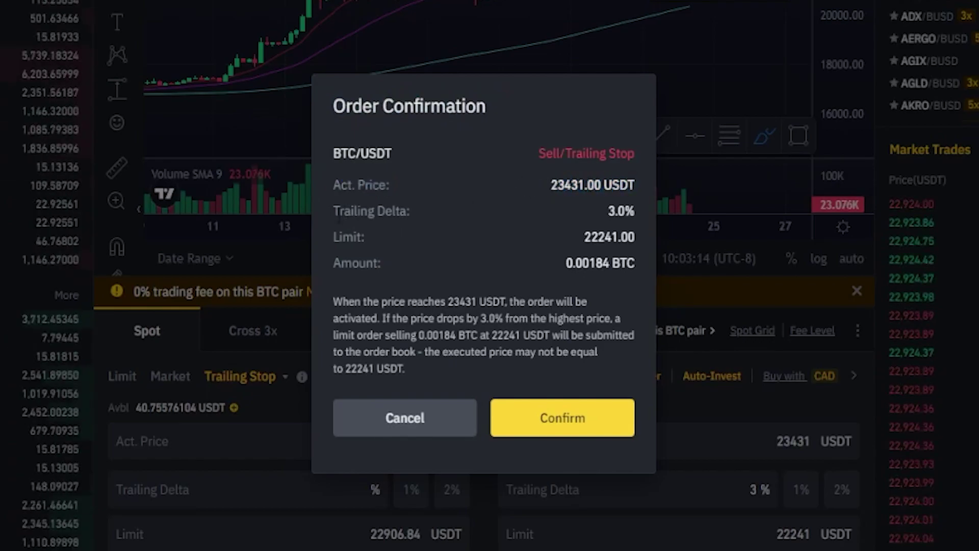
pyautogui.moveTo(340, 211); pyautogui.dragTo(361, 211)
pyautogui.moveTo(528, 220); pyautogui.dragTo(439, 216)
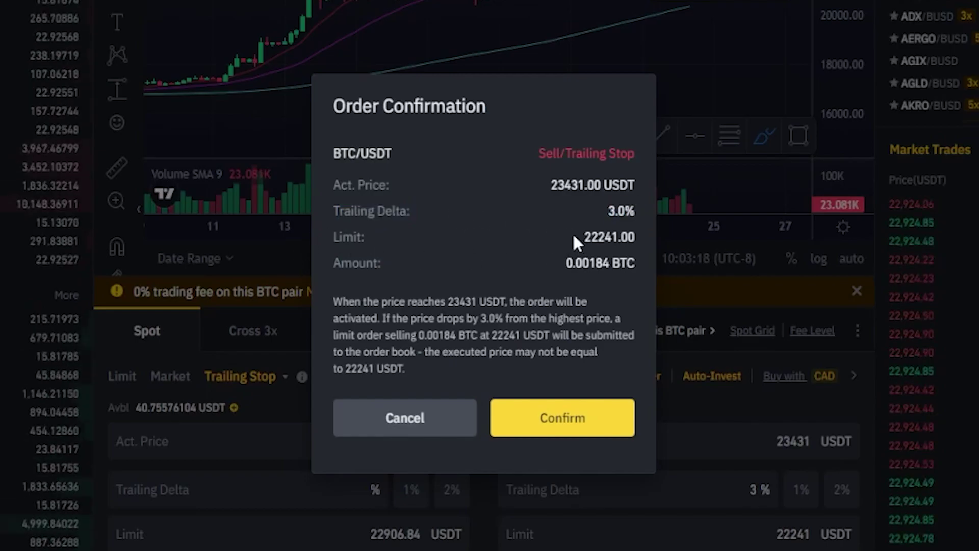
pyautogui.moveTo(592, 232); pyautogui.dragTo(621, 232)
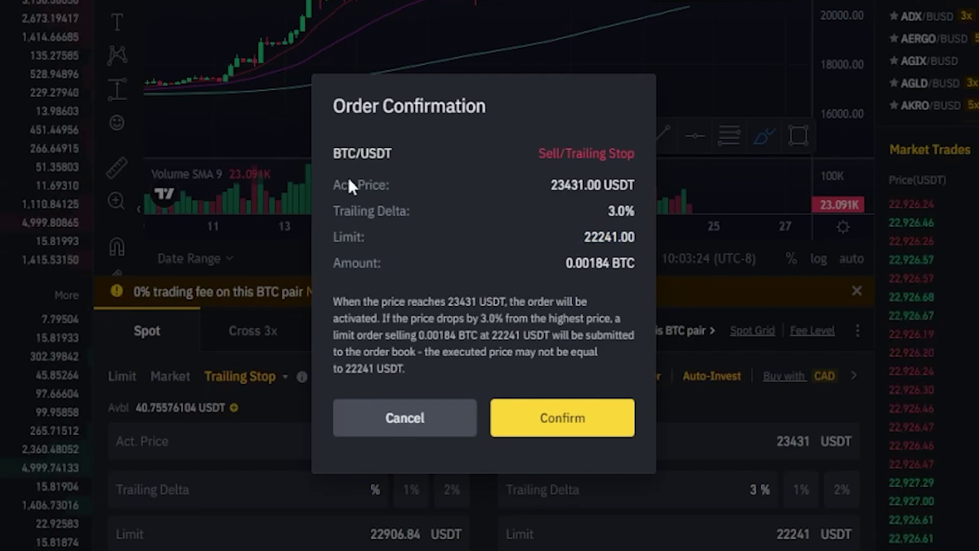
pyautogui.click(582, 421)
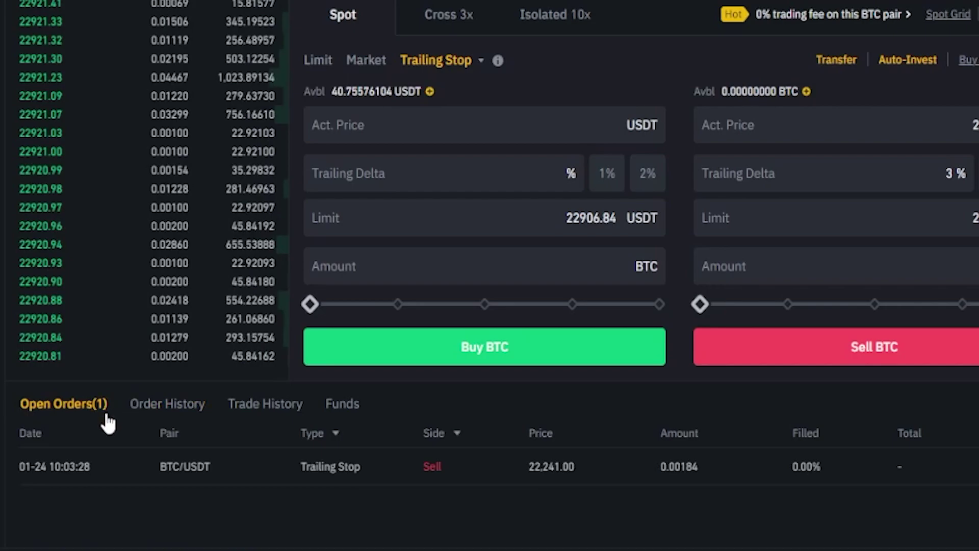
# Step: Cancel the pending trailing-stop sell with the 23,431 trigger and empty the Act. Price field
pyautogui.moveTo(658, 433); pyautogui.dragTo(724, 437)
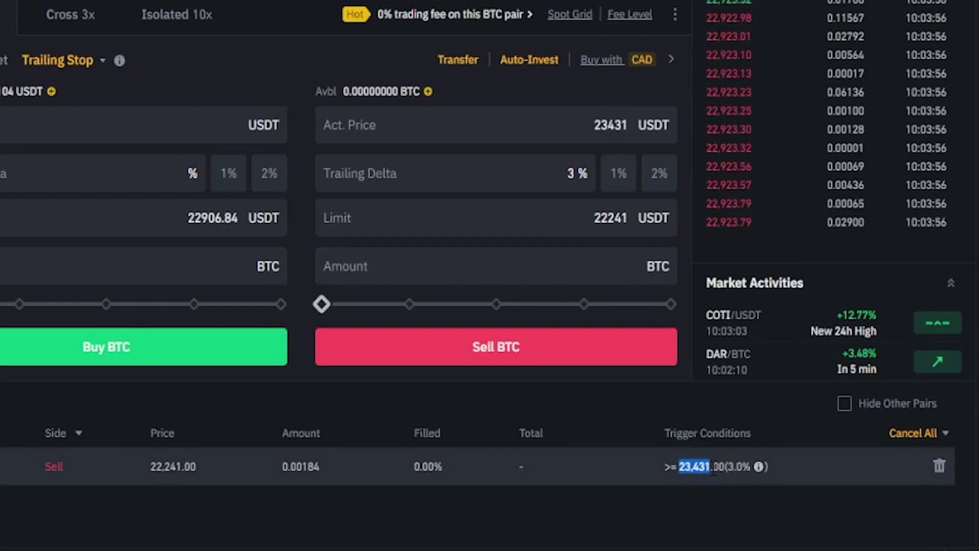
pyautogui.moveTo(744, 469); pyautogui.dragTo(684, 477)
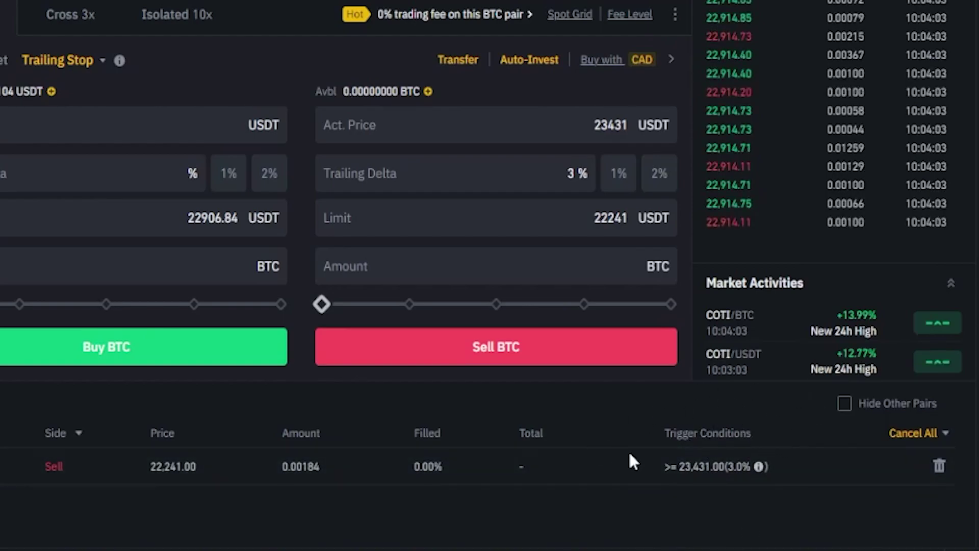
pyautogui.click(939, 466)
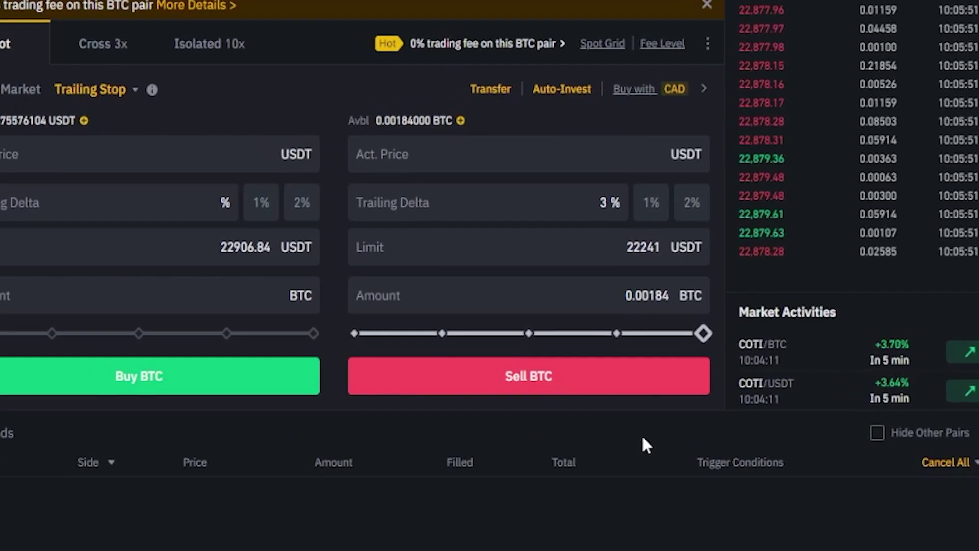
pyautogui.click(539, 119)
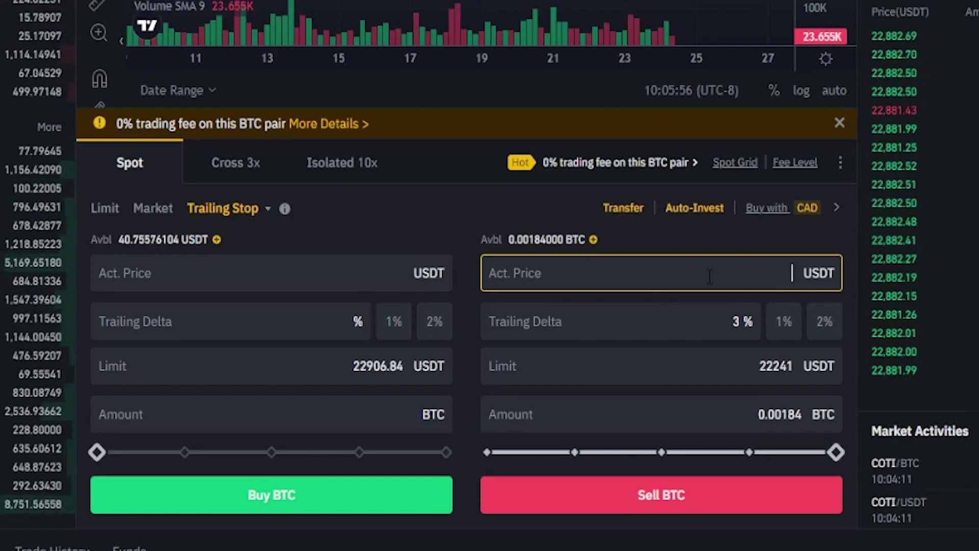
# Step: Submit and confirm the trailing-stop sell with Market activation, 3.0% delta and 22241 limit
pyautogui.click(669, 496)
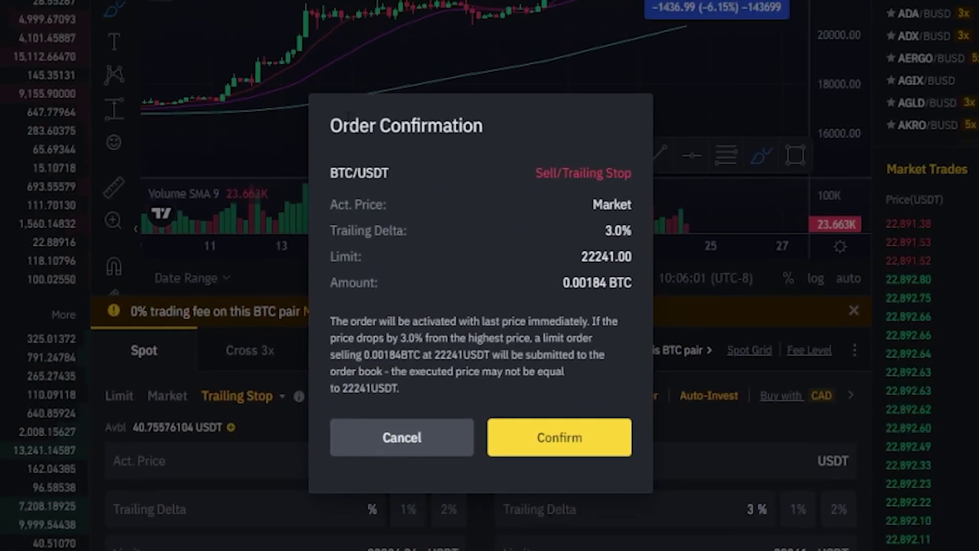
pyautogui.moveTo(342, 125); pyautogui.dragTo(411, 126)
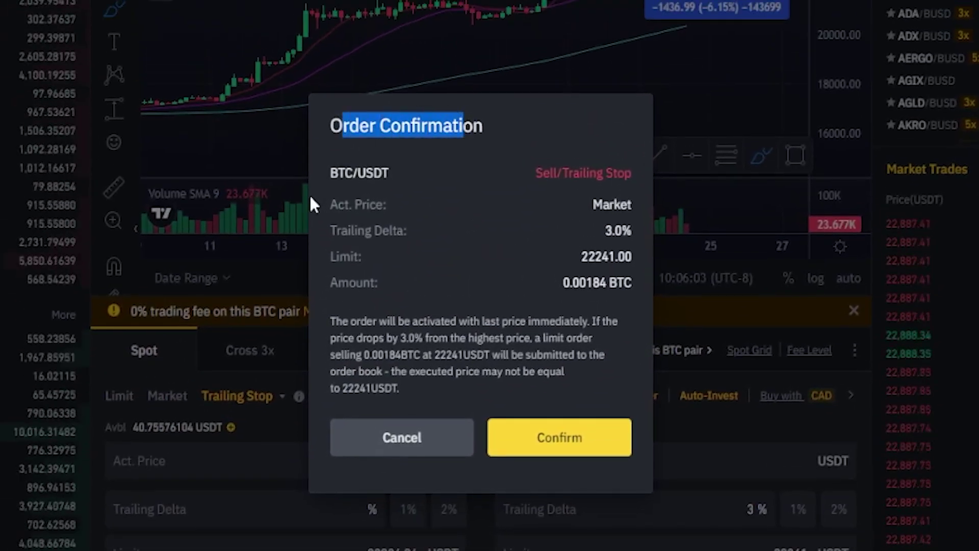
pyautogui.moveTo(325, 206); pyautogui.dragTo(338, 205)
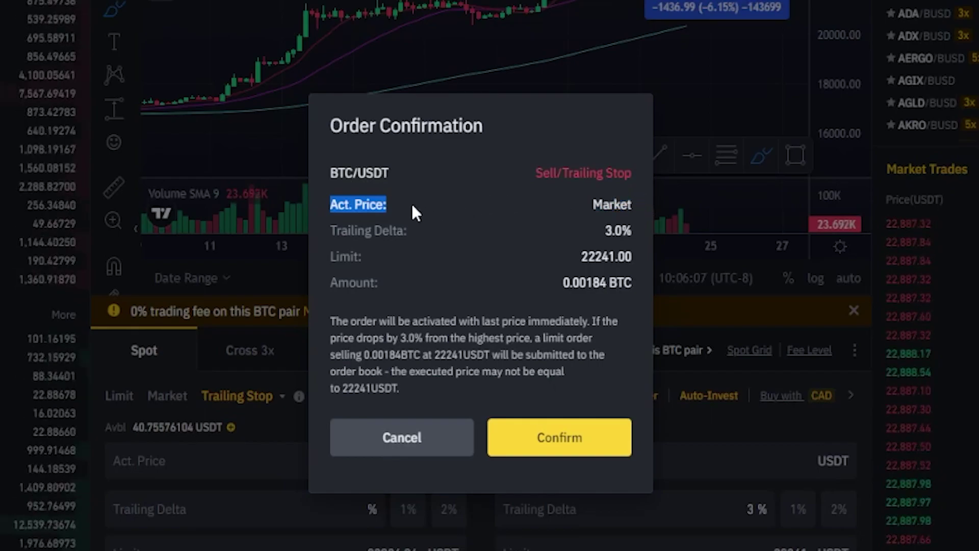
pyautogui.moveTo(327, 232); pyautogui.dragTo(365, 232)
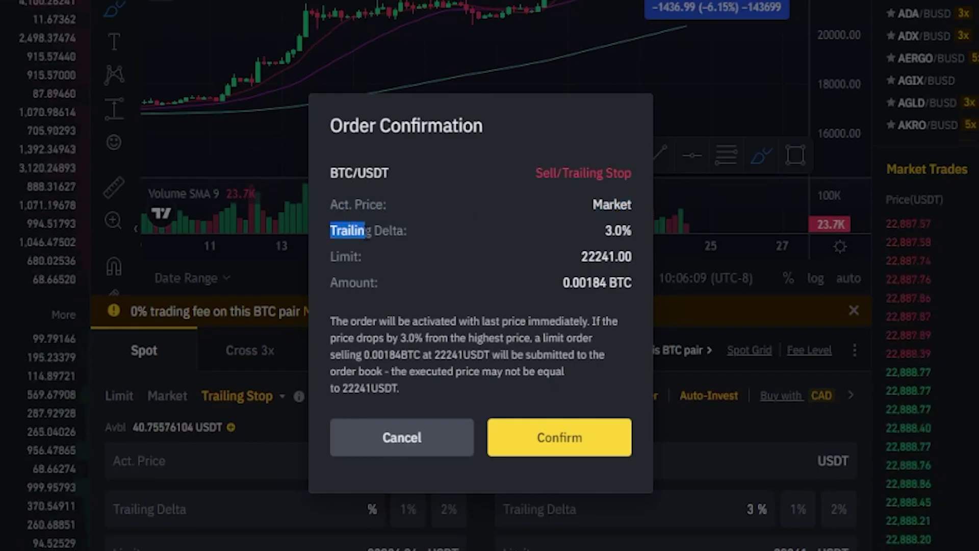
pyautogui.moveTo(618, 231); pyautogui.dragTo(367, 268)
pyautogui.moveTo(528, 254); pyautogui.dragTo(596, 257)
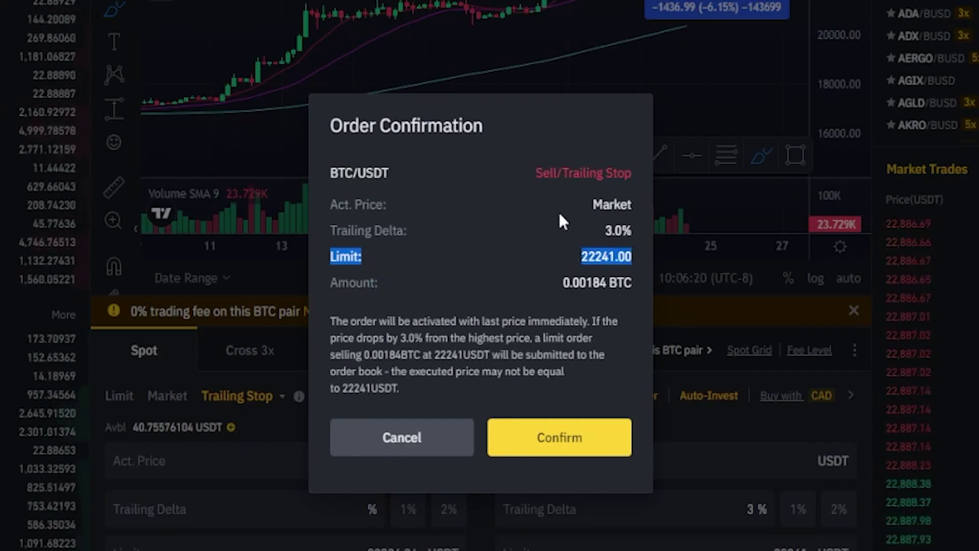
pyautogui.click(586, 231)
pyautogui.click(579, 449)
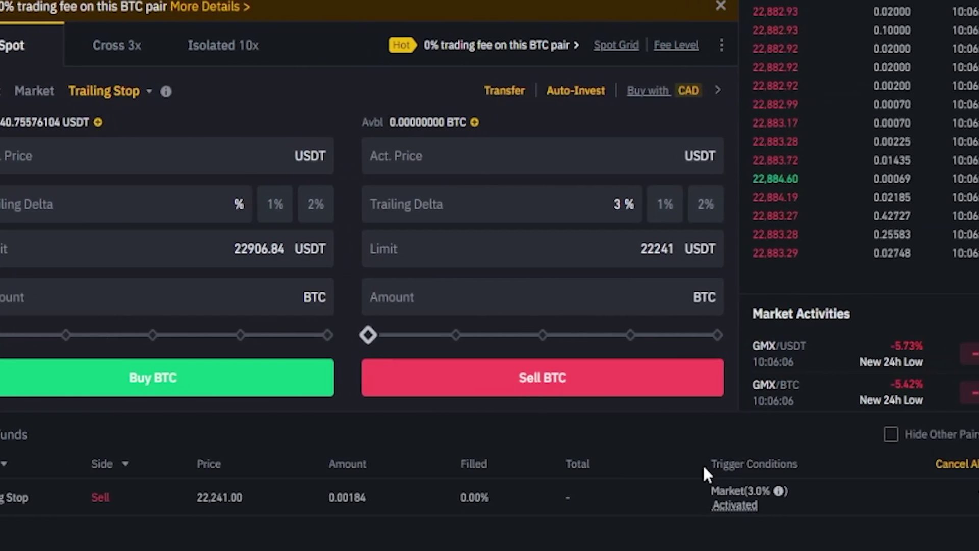
# Step: Cancel the trailing-stop sell order after confirming its trigger status reads Activated
pyautogui.moveTo(707, 465); pyautogui.dragTo(805, 466)
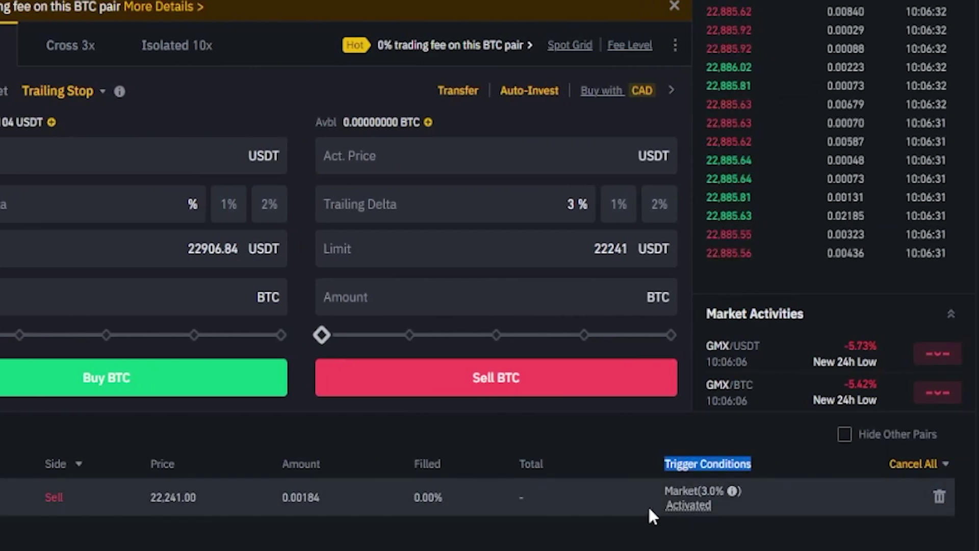
pyautogui.moveTo(662, 491); pyautogui.dragTo(718, 512)
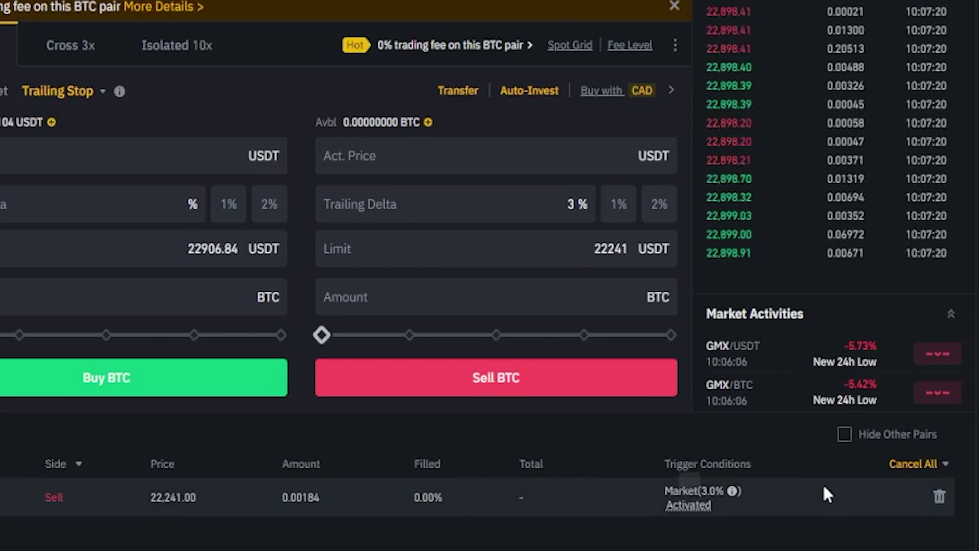
pyautogui.click(940, 497)
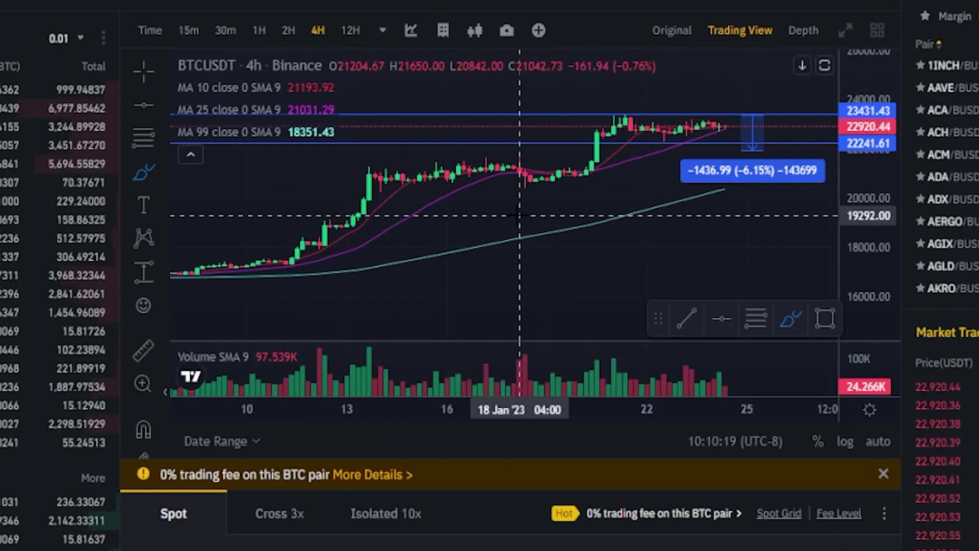
pyautogui.scroll(-2, 463, 247)
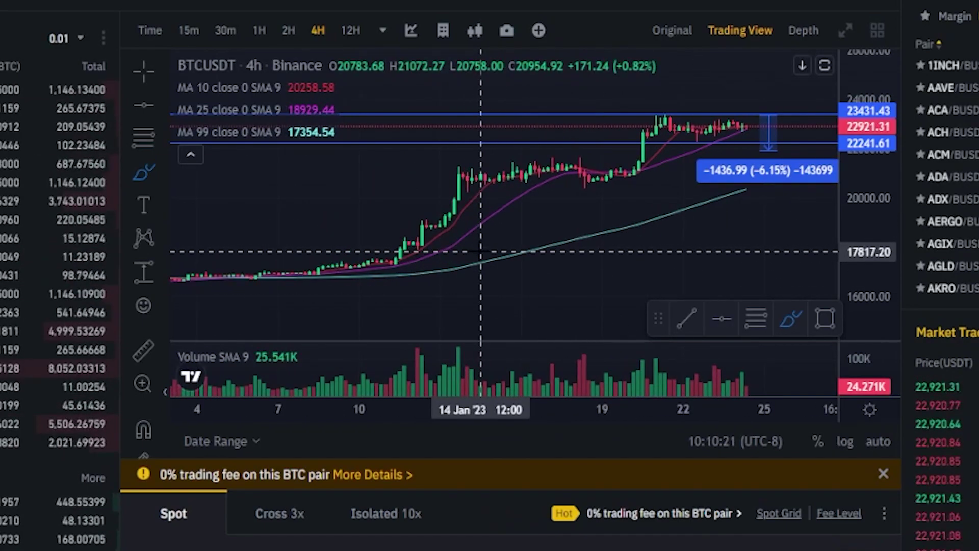